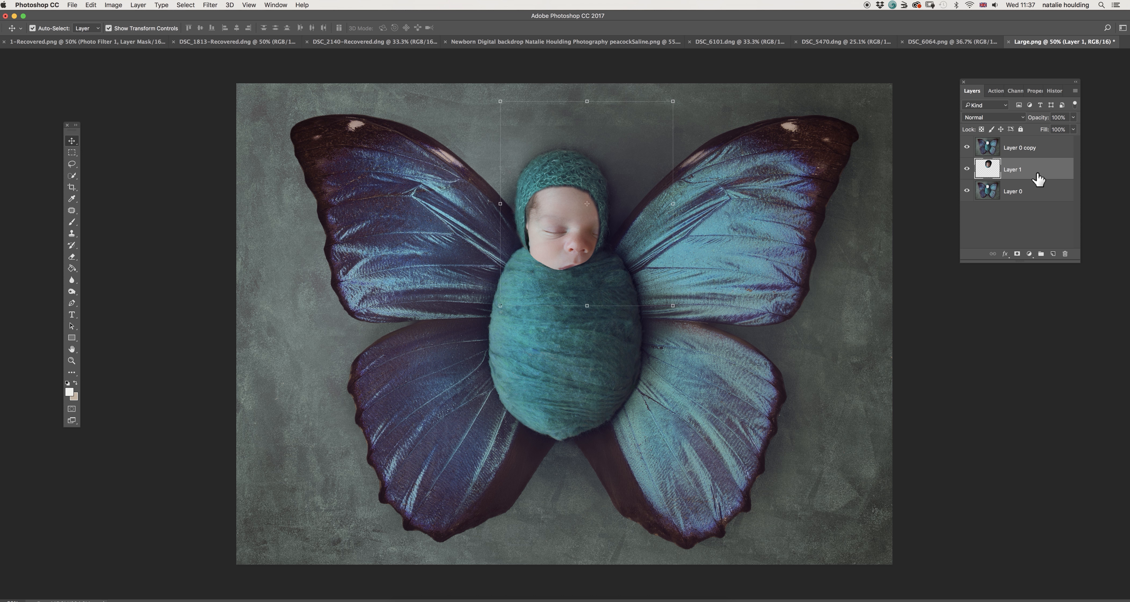
# - Scale the face on Layer 1 to about 74% by 78%, rotate it about -1.66° and move it into the bonnet opening
pyautogui.moveTo(673, 306); pyautogui.dragTo(586, 241)
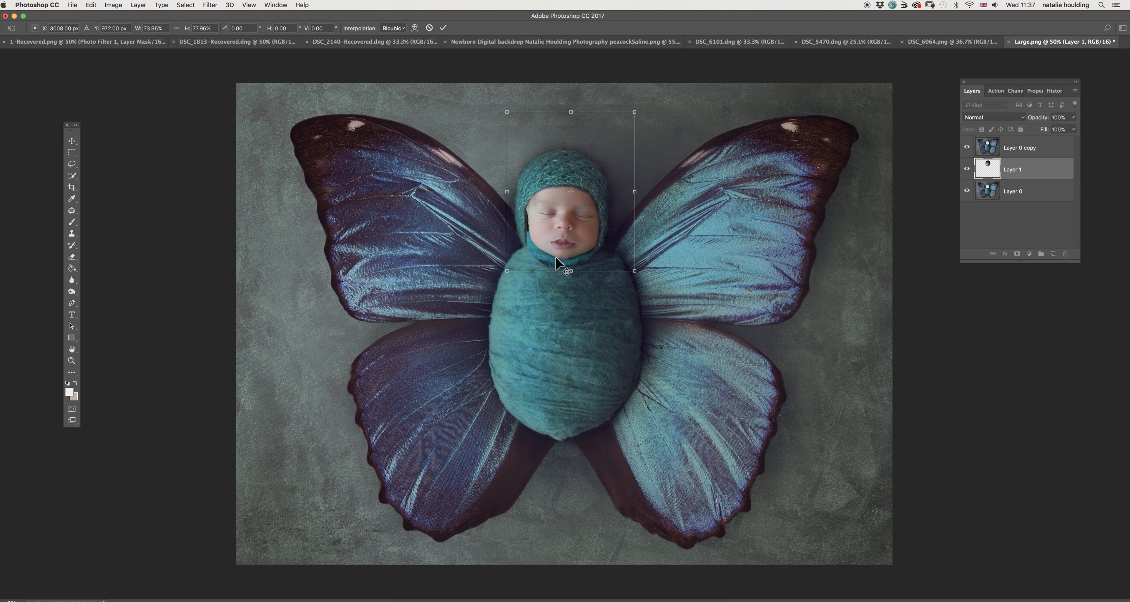
pyautogui.scroll(2, 556, 257)
pyautogui.scroll(3, 564, 254)
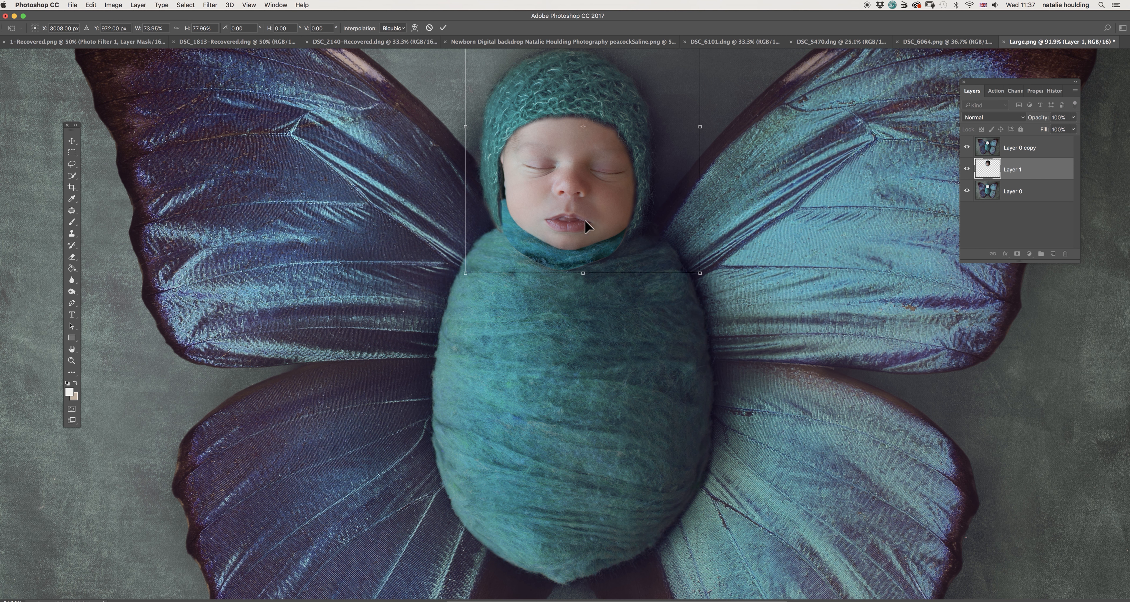
pyautogui.moveTo(598, 209); pyautogui.dragTo(590, 229)
pyautogui.moveTo(706, 302); pyautogui.dragTo(711, 299)
pyautogui.moveTo(610, 237); pyautogui.dragTo(608, 245)
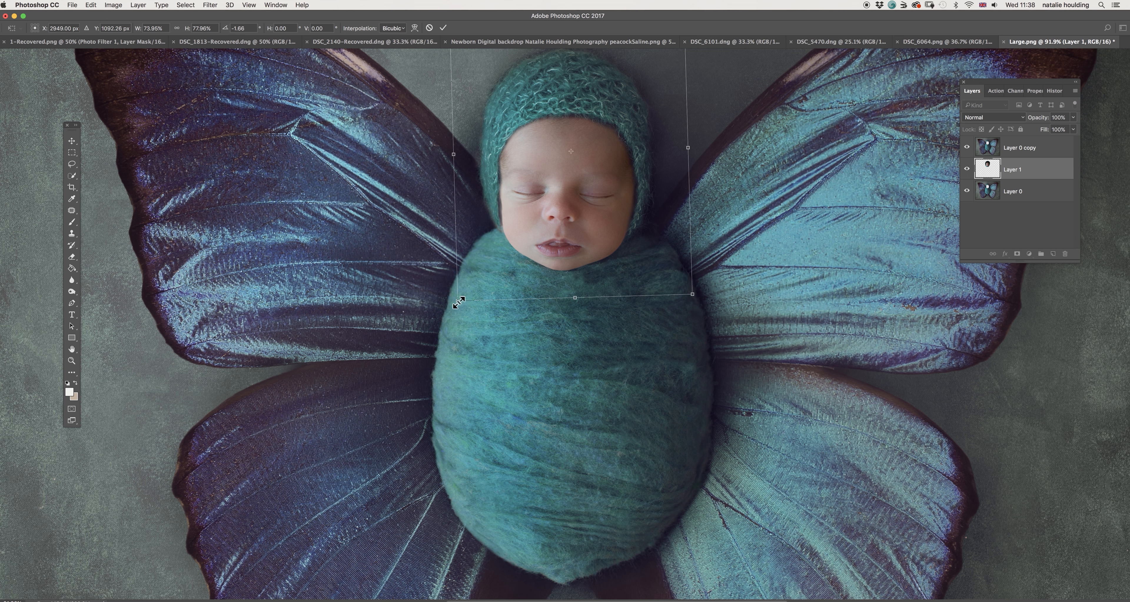
# - Reduce the Layer 1 face to about 71.6% by 75.5%, fine-tune its position above the wrap and apply the transform
pyautogui.moveTo(462, 297); pyautogui.dragTo(471, 290)
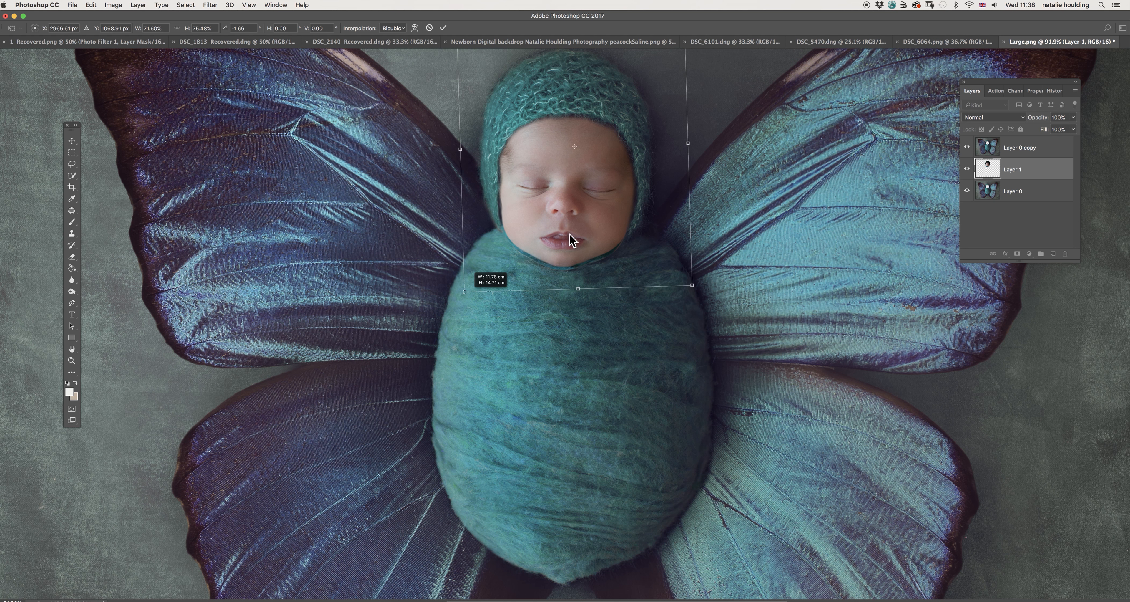
pyautogui.moveTo(579, 238); pyautogui.dragTo(577, 240)
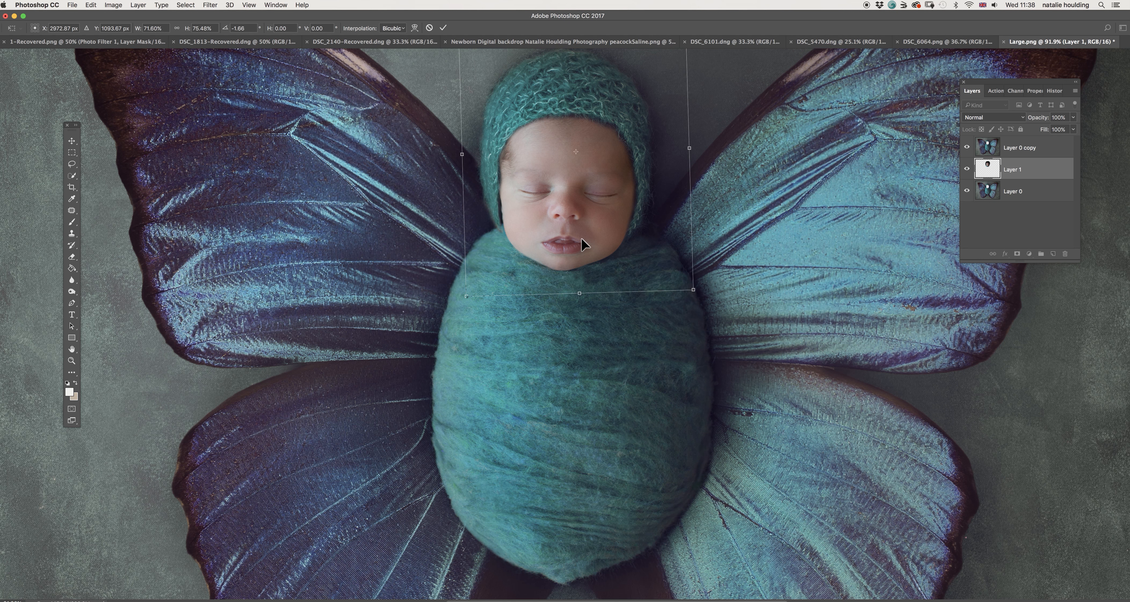
pyautogui.moveTo(579, 237); pyautogui.dragTo(578, 239)
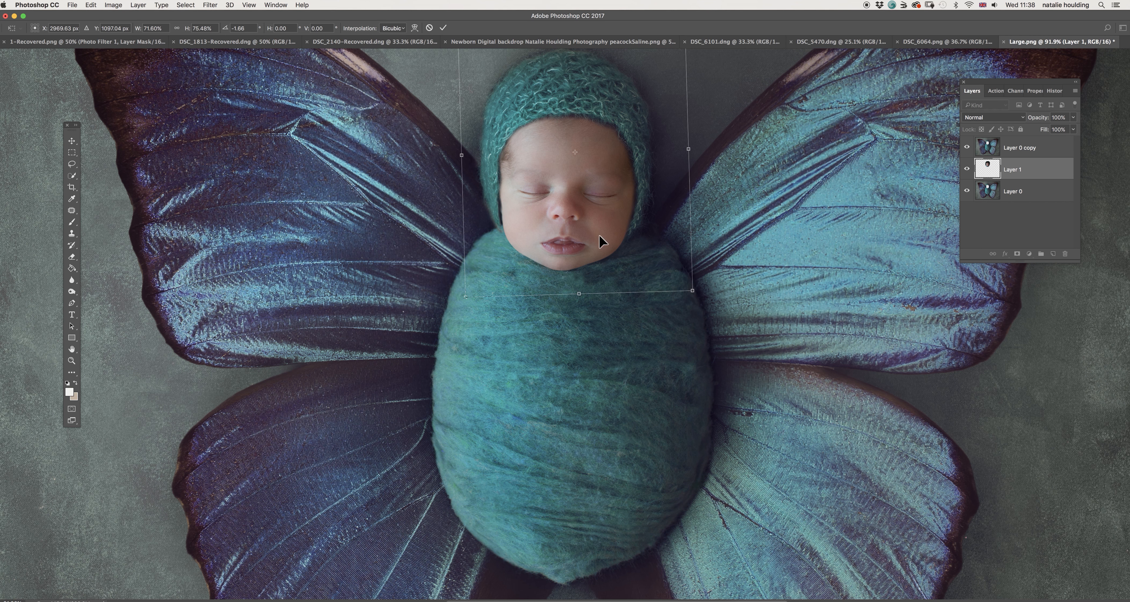
pyautogui.scroll(5, 605, 200)
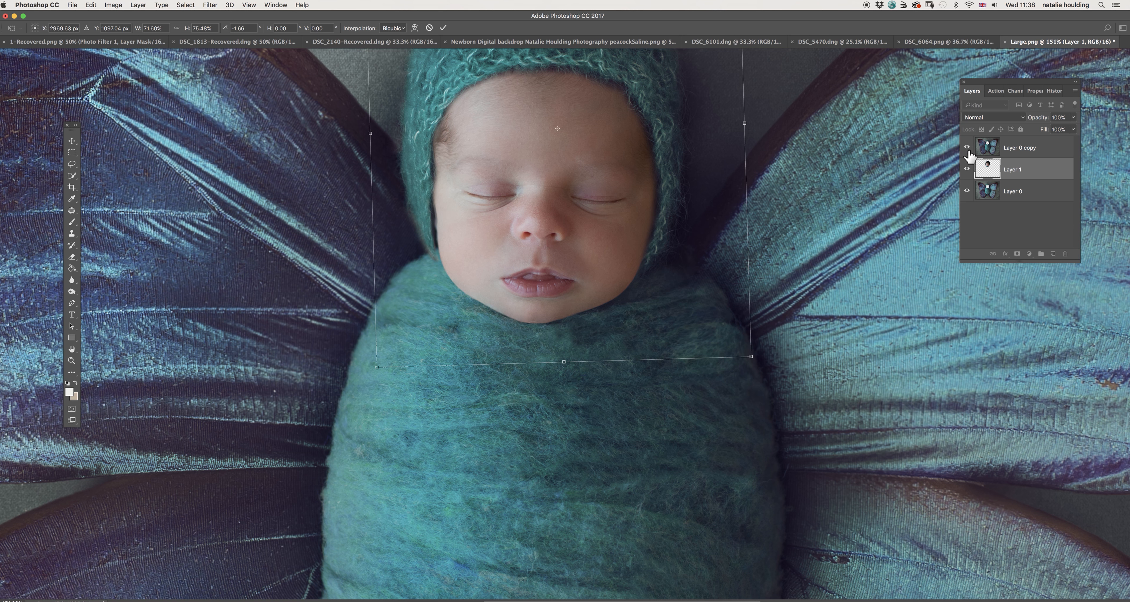
pyautogui.click(446, 29)
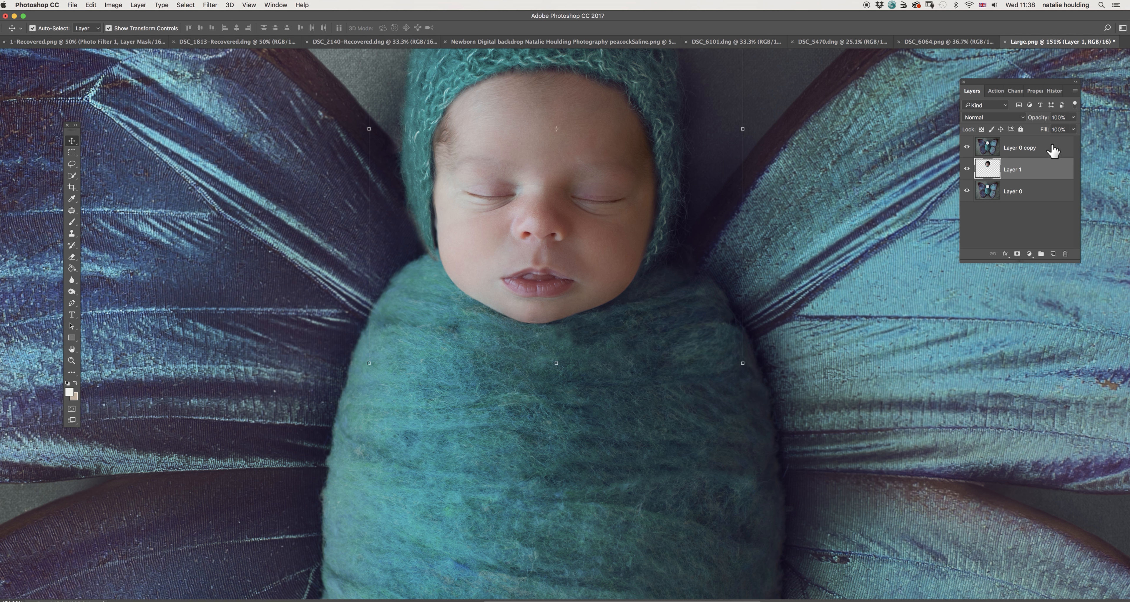
# - Lower Layer 0 copy's opacity to about 35% to check the face underneath, and restore it to 100%
pyautogui.click(1061, 147)
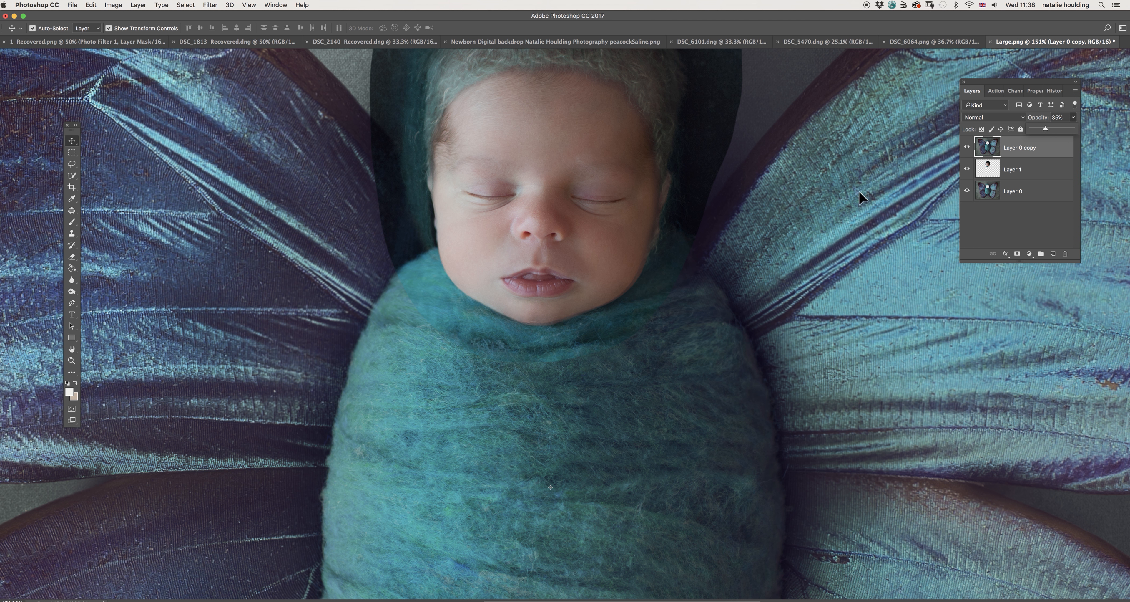
pyautogui.scroll(-5, 788, 239)
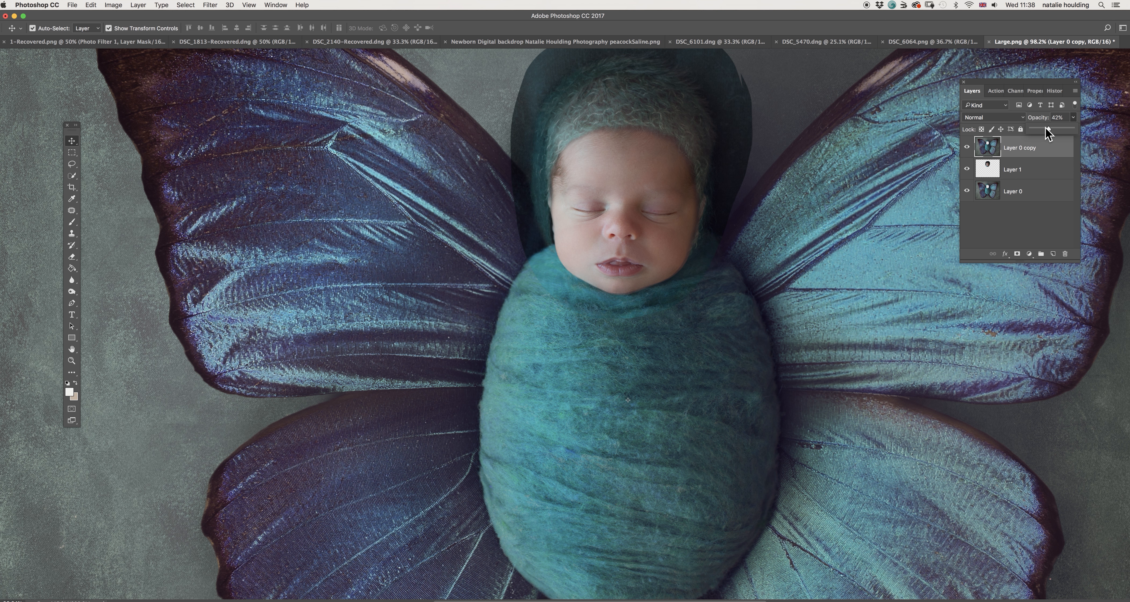
pyautogui.moveTo(1069, 127); pyautogui.dragTo(1083, 127)
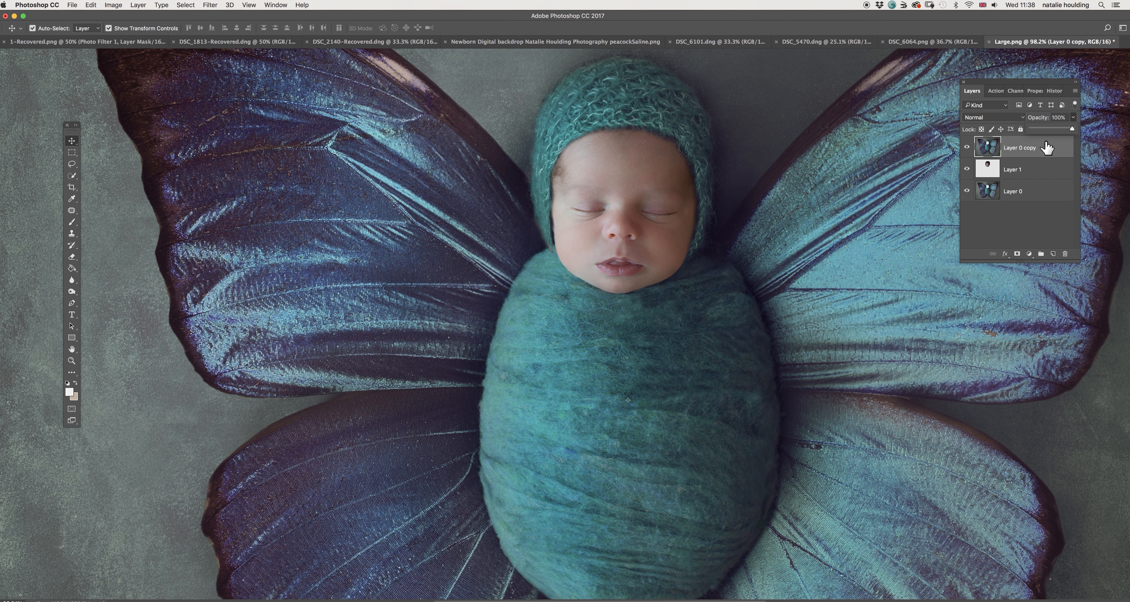
# - Reshape the bonnet's inner edge on Layer 0 copy with Liquify, using brush size 367, density 50 and pressure 34
pyautogui.scroll(3, 608, 200)
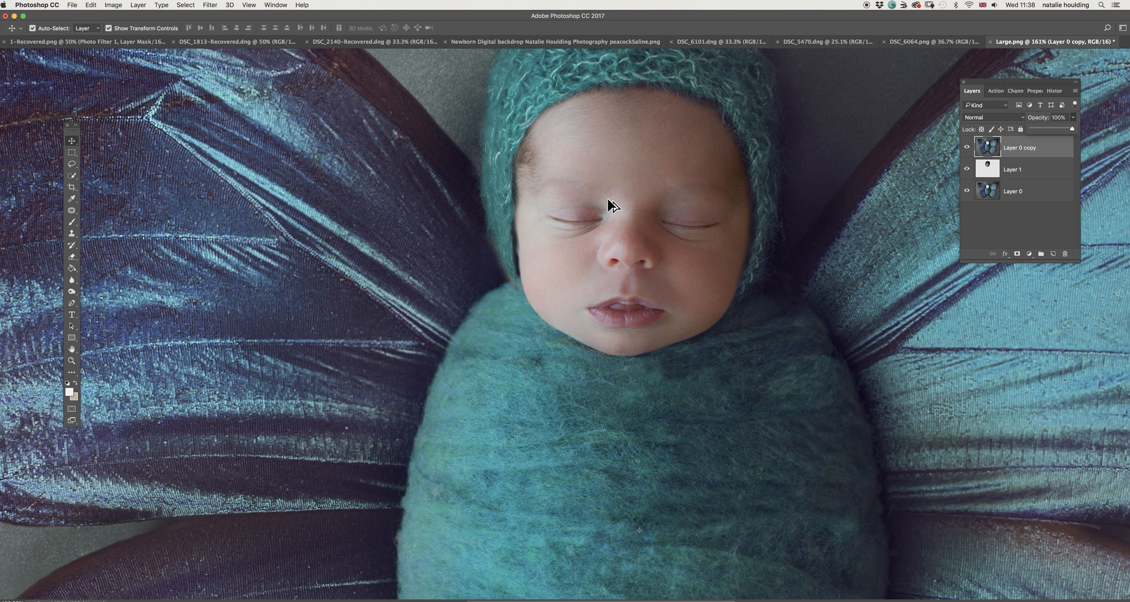
pyautogui.scroll(1, 657, 259)
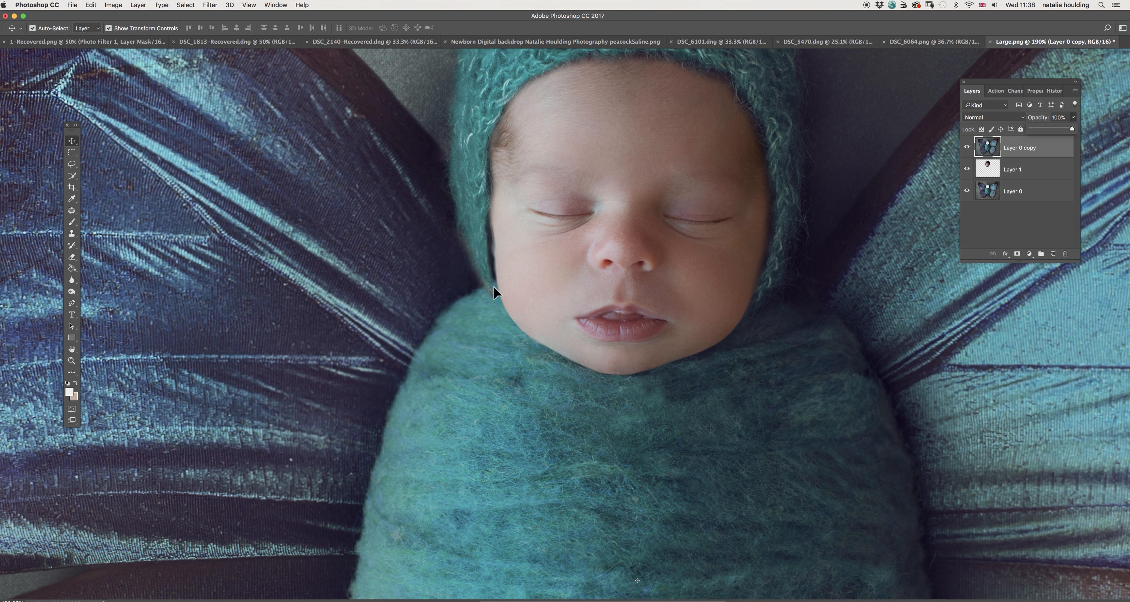
pyautogui.click(1056, 156)
pyautogui.click(210, 6)
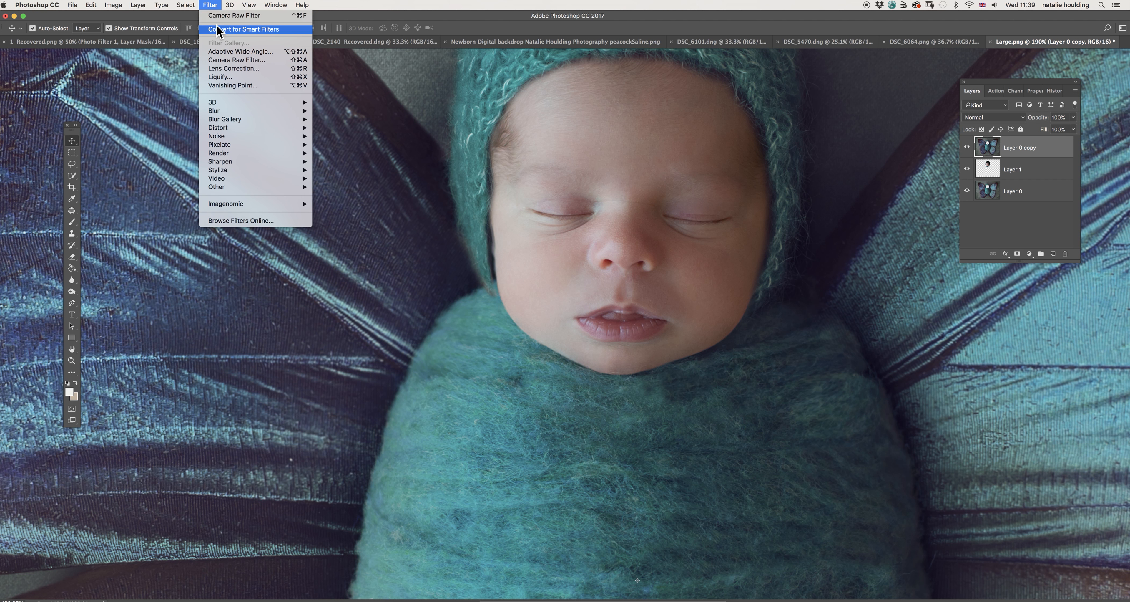
pyautogui.click(231, 76)
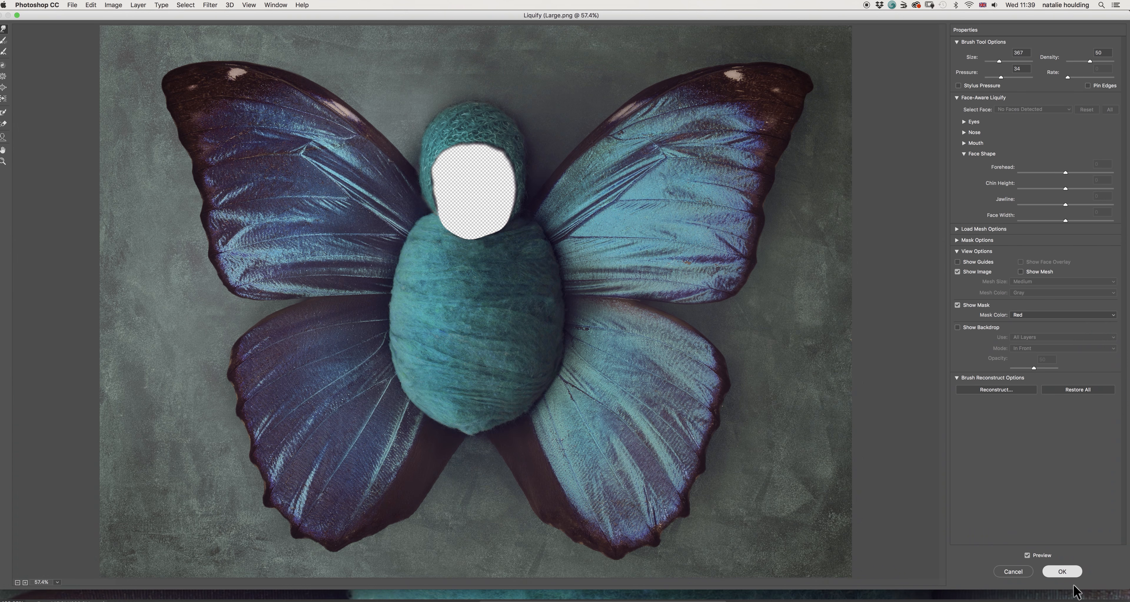
pyautogui.click(1067, 571)
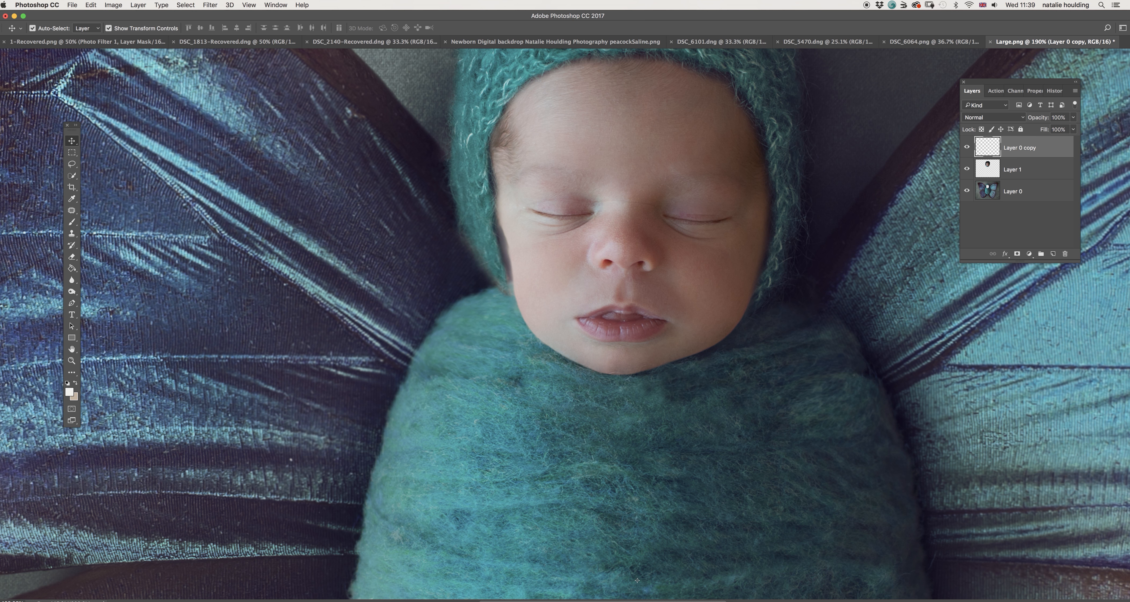
# - Add a layer mask to Layer 0 copy and set up the Brush tool with black at 100% opacity
pyautogui.click(1018, 254)
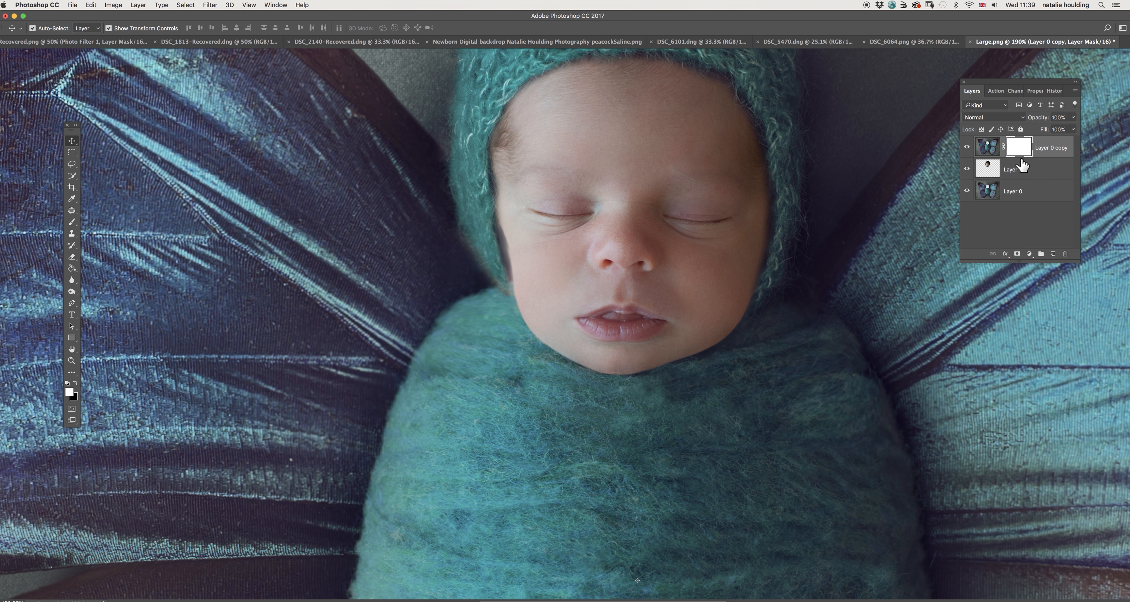
pyautogui.click(72, 223)
pyautogui.click(75, 382)
pyautogui.click(200, 29)
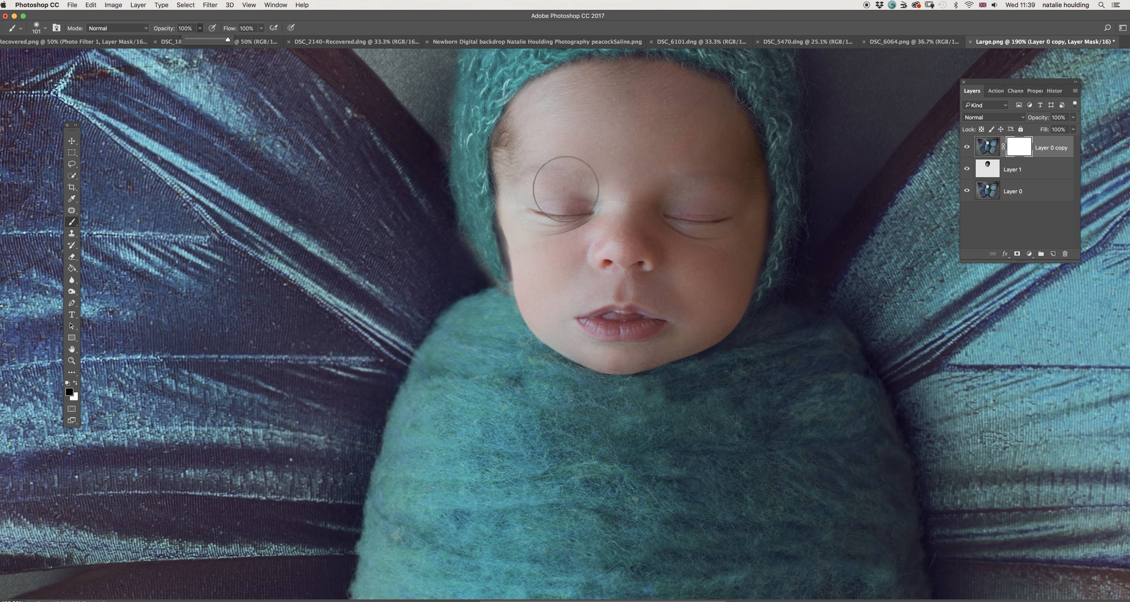
# - Set the brush to 77 px with 53% hardness and paint the mask along the bonnet edge beside the left-hand cheek
pyautogui.click(511, 198)
pyautogui.rightClick(559, 192)
pyautogui.click(634, 232)
pyautogui.click(624, 210)
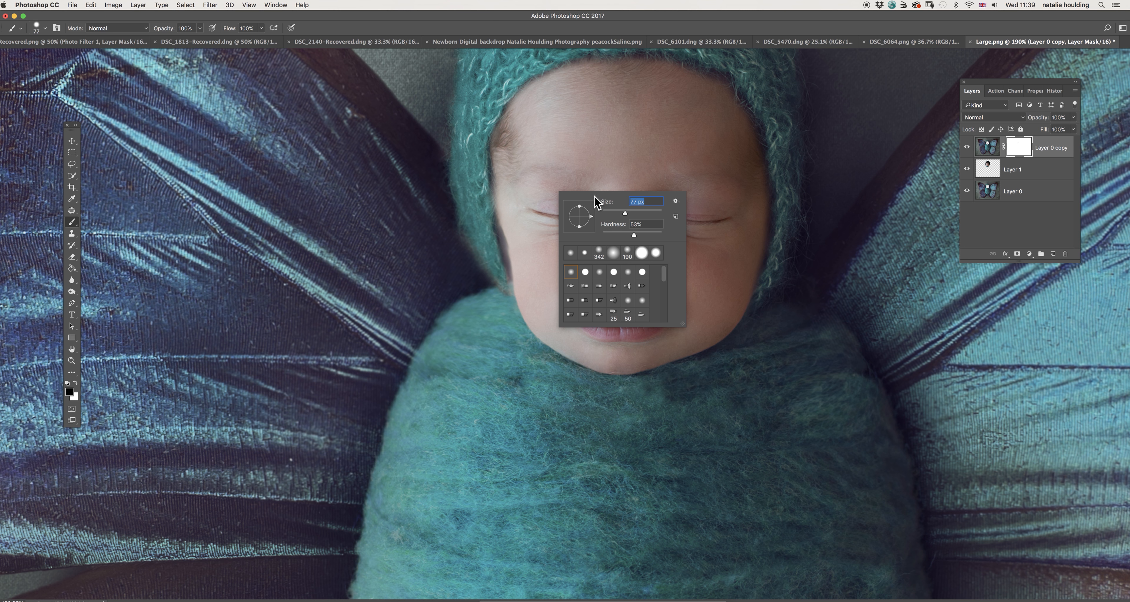
pyautogui.click(516, 179)
pyautogui.moveTo(509, 165)
pyautogui.mouseDown()
pyautogui.moveTo(513, 268)
pyautogui.moveTo(547, 323)
pyautogui.mouseUp()
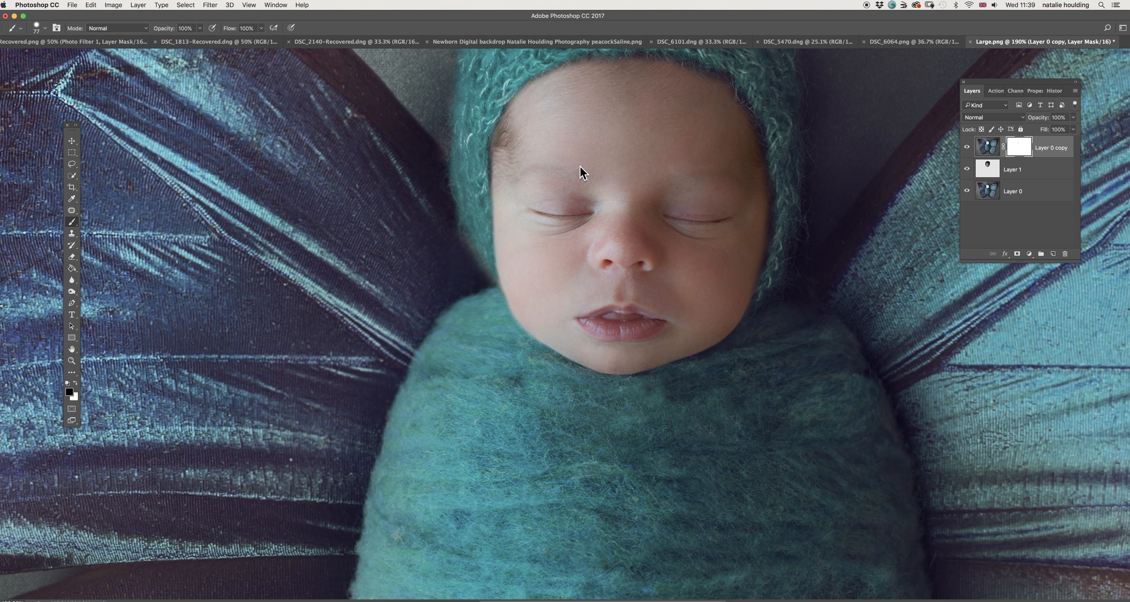
# - Reduce the brush to 41 px and paint black on the mask along both cheeks, the jaw and the chin
pyautogui.scroll(1, 552, 278)
pyautogui.scroll(2, 551, 278)
pyautogui.rightClick(594, 275)
pyautogui.click(652, 295)
pyautogui.press('Return')
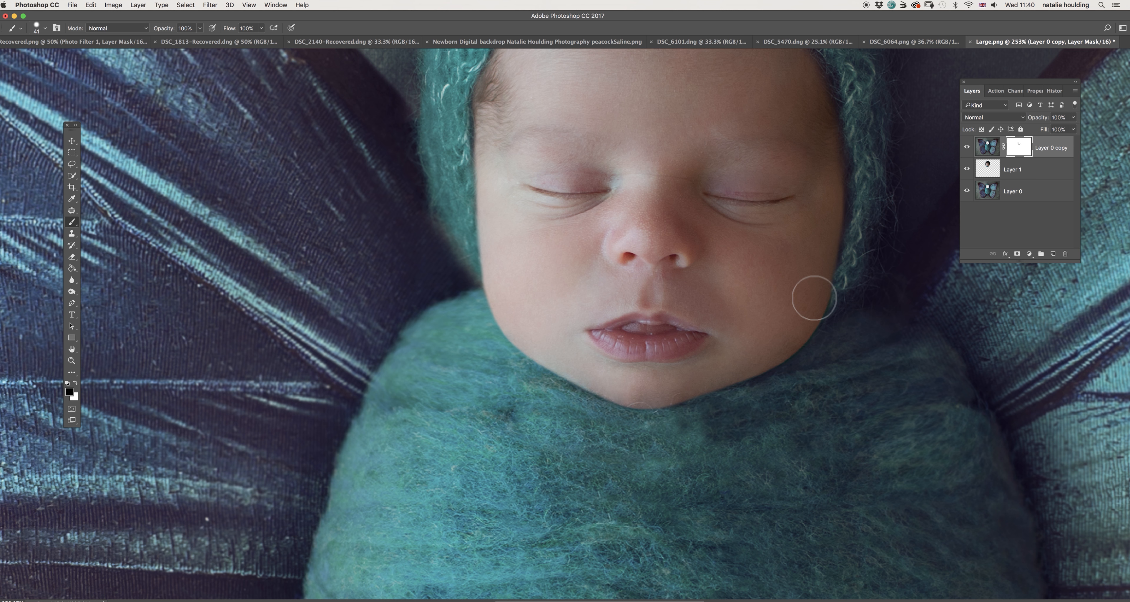
pyautogui.moveTo(832, 219)
pyautogui.mouseDown()
pyautogui.moveTo(837, 269)
pyautogui.moveTo(807, 343)
pyautogui.moveTo(776, 369)
pyautogui.moveTo(689, 397)
pyautogui.mouseUp()
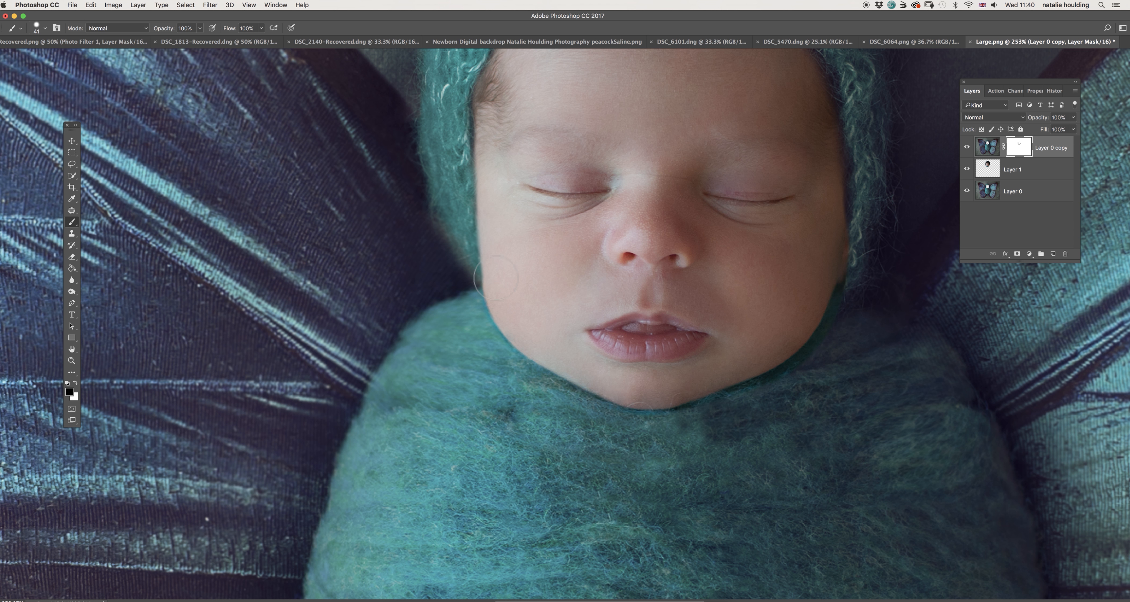
pyautogui.moveTo(492, 202)
pyautogui.mouseDown()
pyautogui.moveTo(477, 307)
pyautogui.moveTo(549, 386)
pyautogui.moveTo(623, 408)
pyautogui.moveTo(694, 388)
pyautogui.mouseUp()
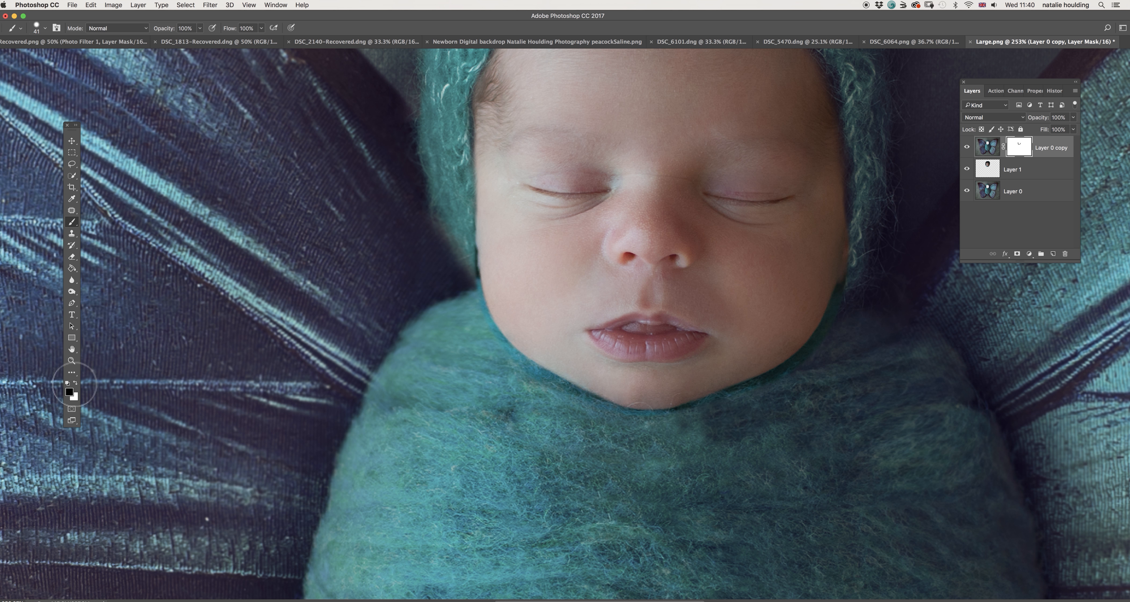
# - Paint white on the mask along the jaw and chin to restore the wrap's edge against the face
pyautogui.click(75, 383)
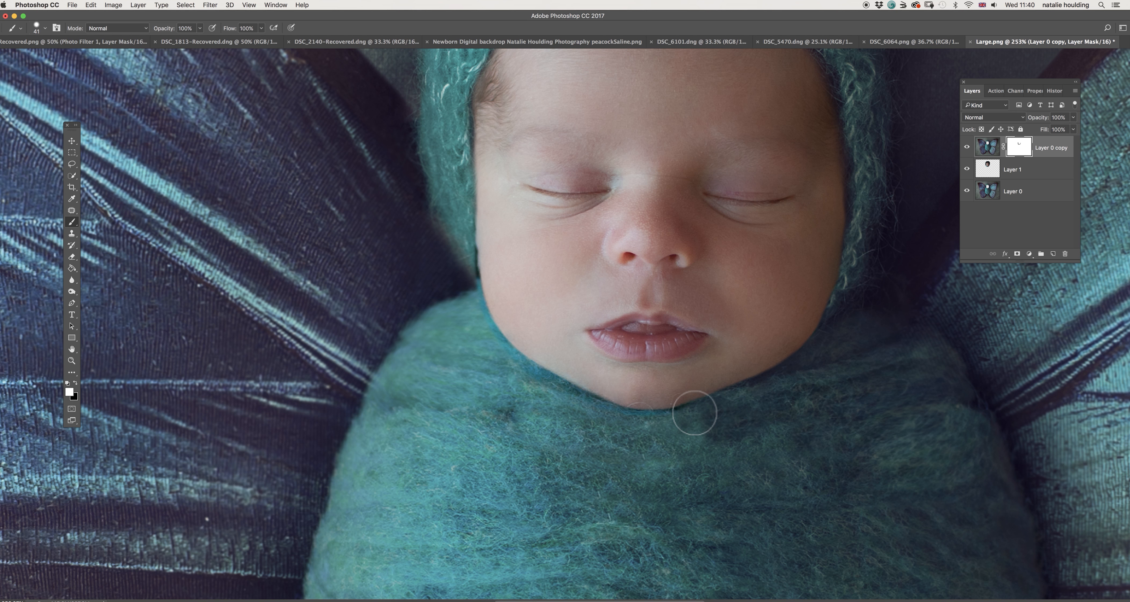
pyautogui.press('x')
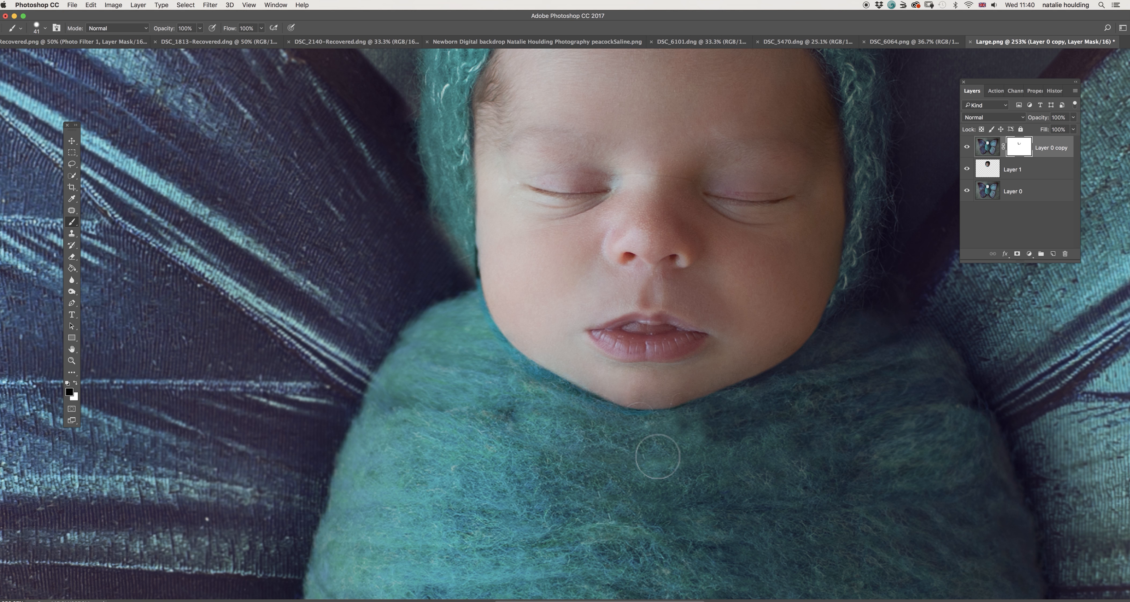
pyautogui.scroll(3, 658, 456)
pyautogui.press('x')
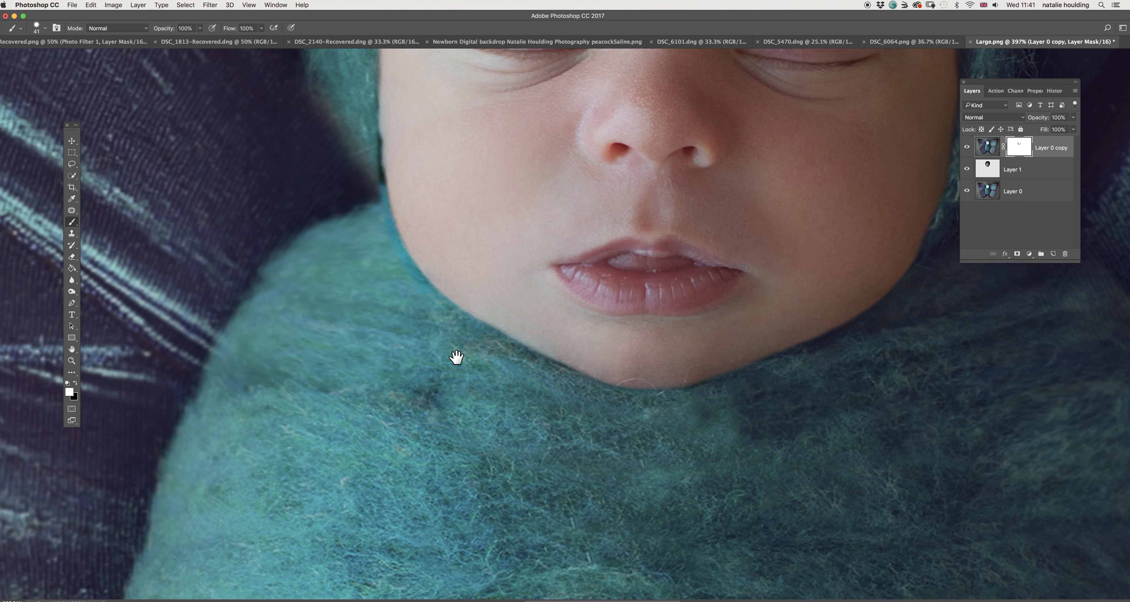
pyautogui.moveTo(444, 340); pyautogui.dragTo(494, 395)
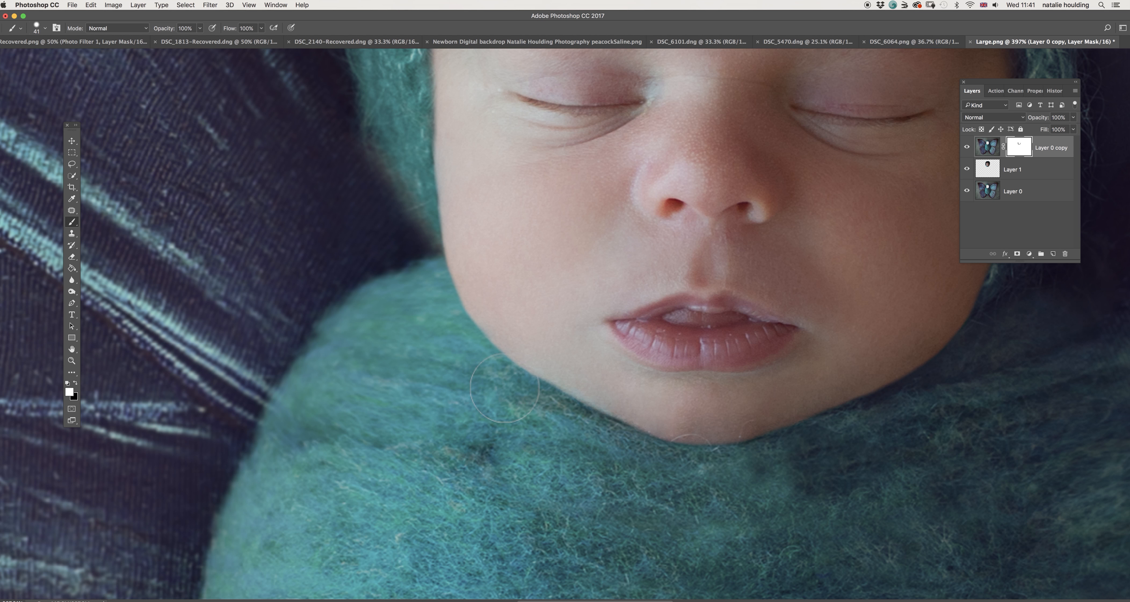
# - Set the brush opacity to 21% and paint black on the mask along the bonnet's edge at the forehead and right-hand temple
pyautogui.scroll(8, 752, 350)
pyautogui.scroll(3, 744, 376)
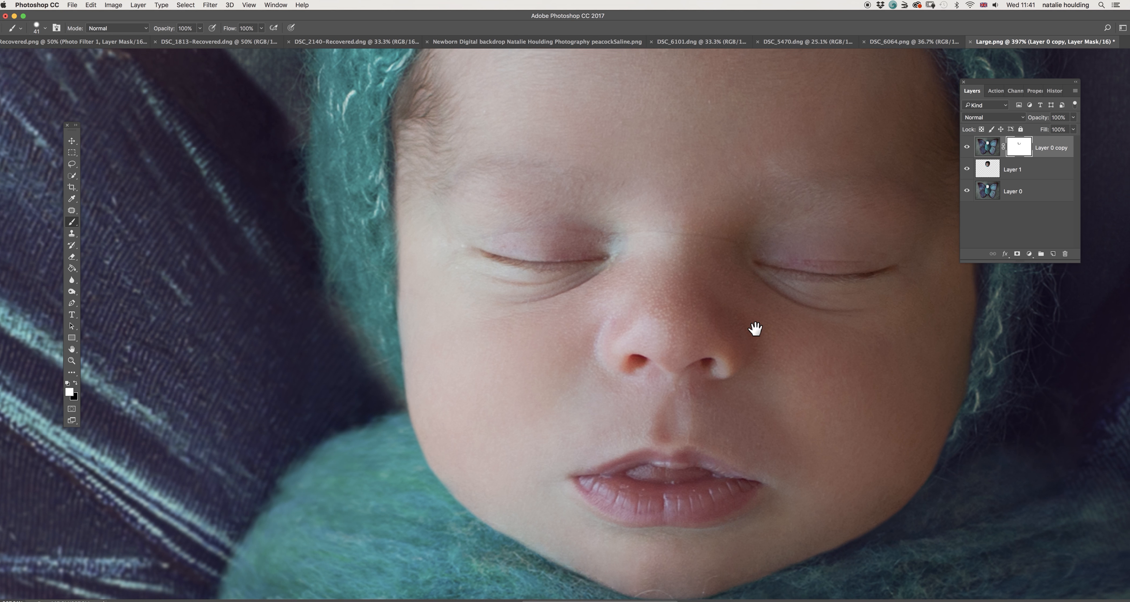
pyautogui.scroll(-10, 714, 402)
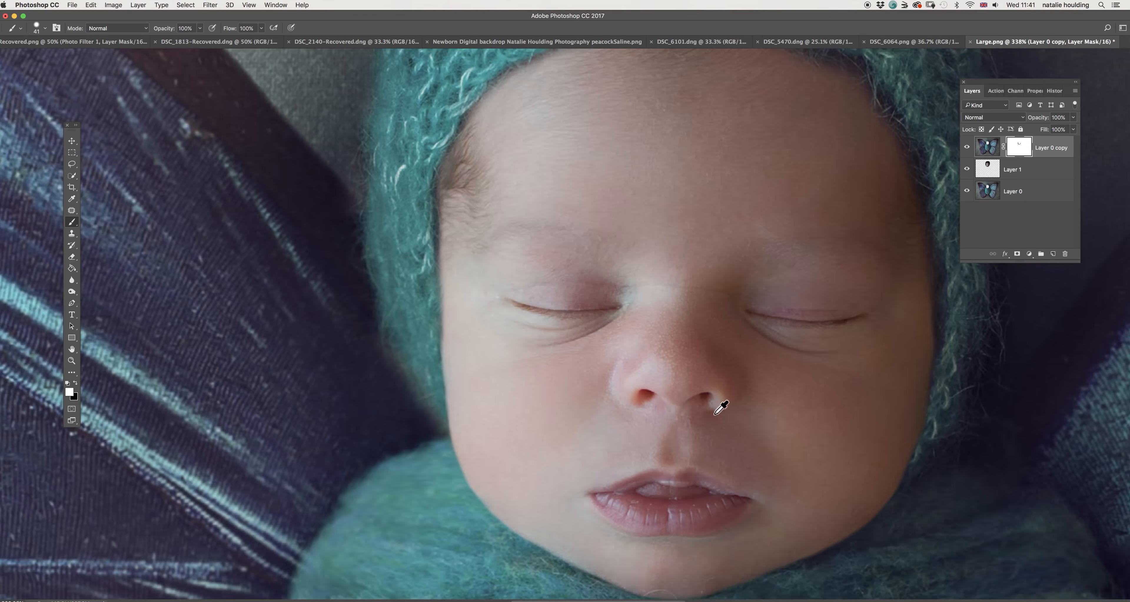
pyautogui.scroll(8, 790, 315)
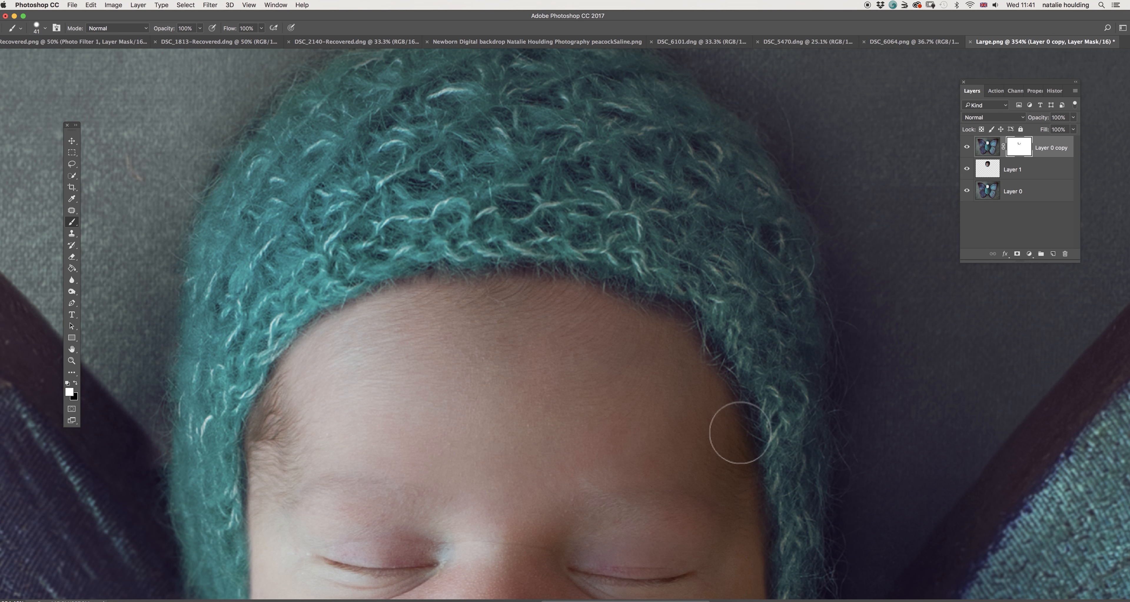
pyautogui.click(200, 28)
pyautogui.click(164, 39)
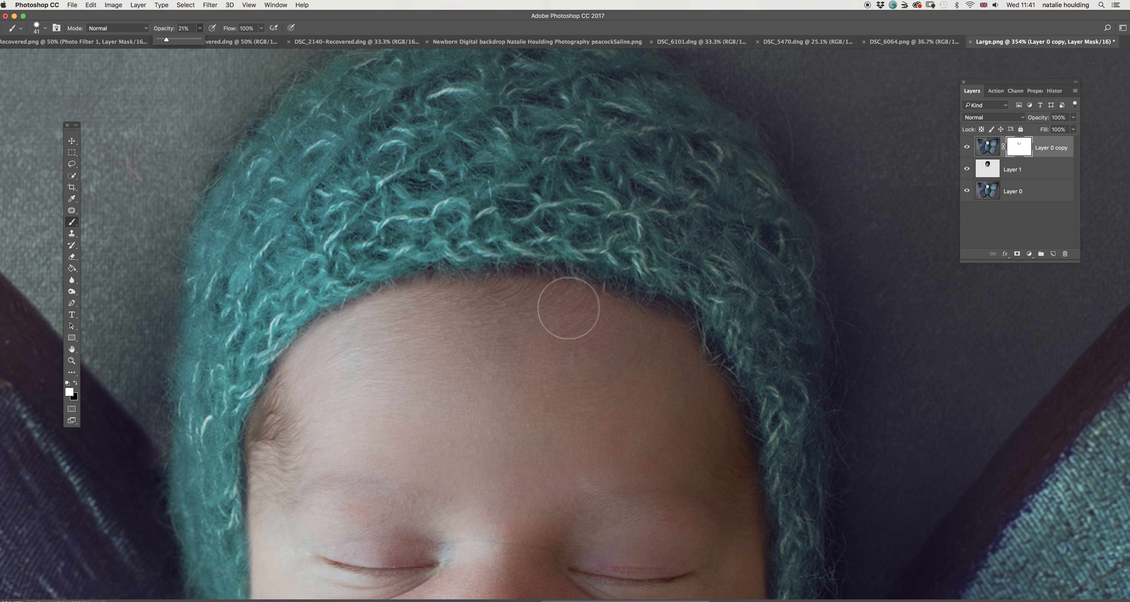
pyautogui.press('x')
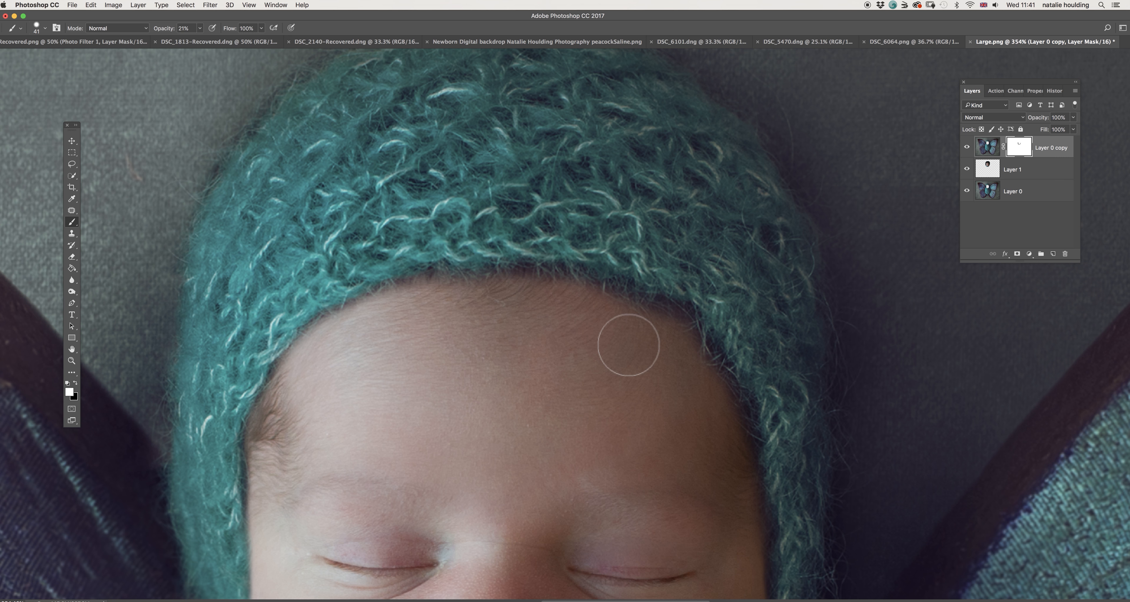
pyautogui.moveTo(586, 313)
pyautogui.mouseDown()
pyautogui.moveTo(661, 315)
pyautogui.moveTo(682, 329)
pyautogui.moveTo(740, 437)
pyautogui.moveTo(737, 507)
pyautogui.mouseUp()
# - Blend the bonnet's edge beside the right-hand cheek with a 21% opacity black stroke on the mask
pyautogui.moveTo(642, 421); pyautogui.dragTo(656, 221)
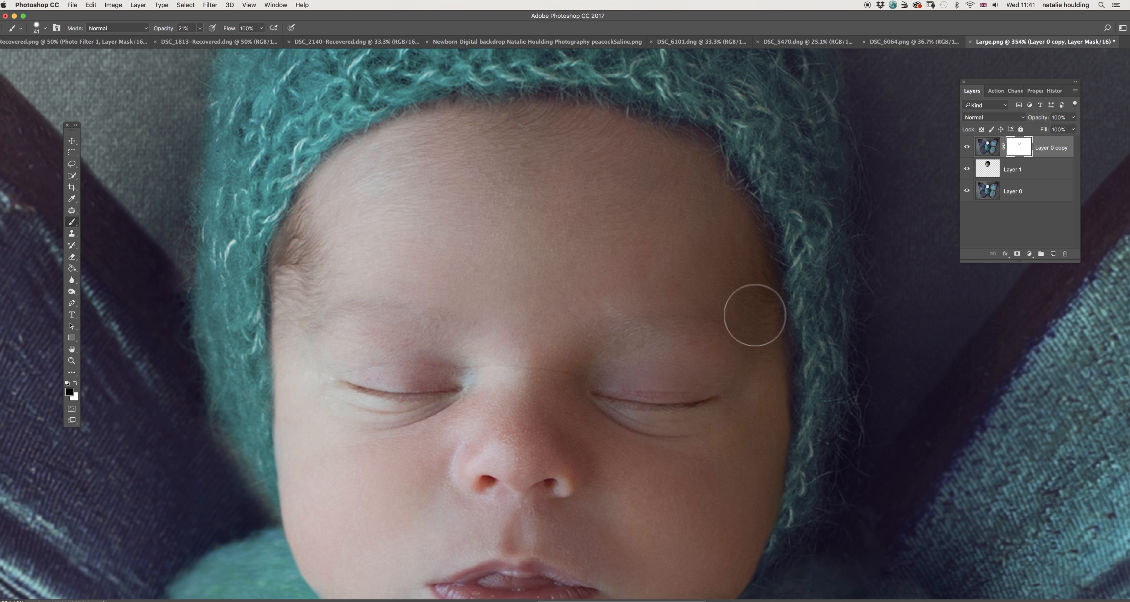
pyautogui.moveTo(775, 394)
pyautogui.mouseDown()
pyautogui.moveTo(775, 376)
pyautogui.moveTo(773, 432)
pyautogui.mouseUp()
pyautogui.moveTo(717, 486); pyautogui.dragTo(730, 410)
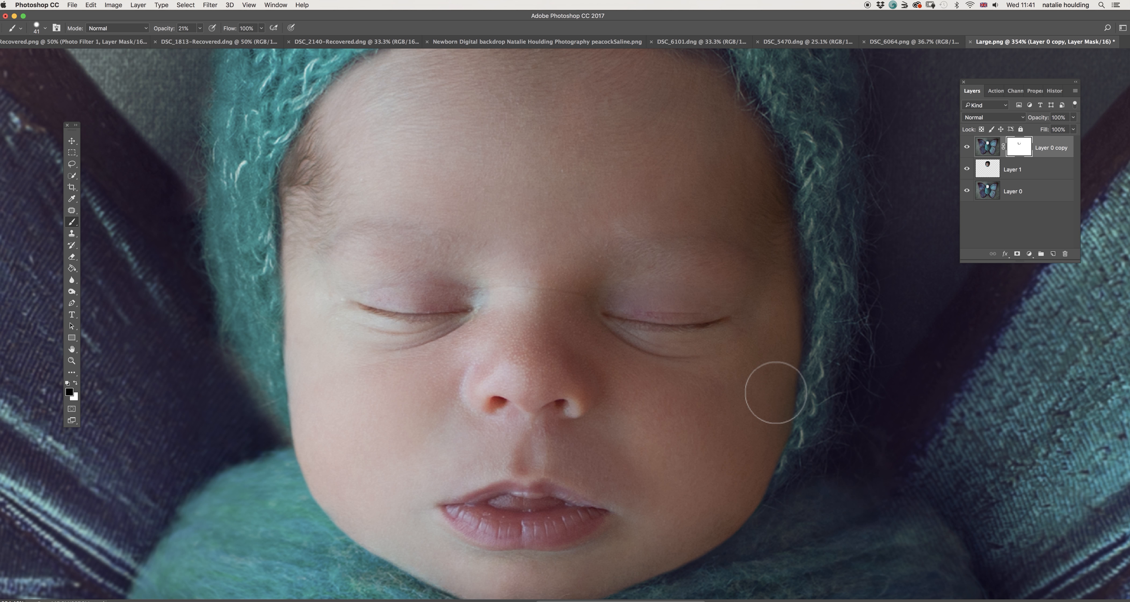
pyautogui.scroll(-2, 654, 476)
pyautogui.scroll(-2, 654, 476)
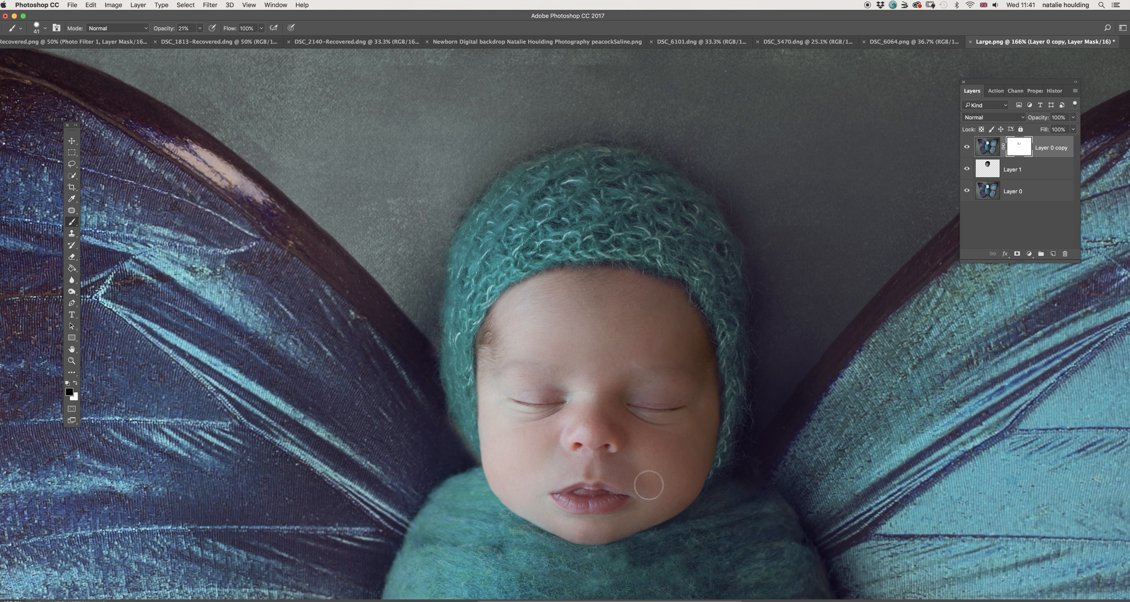
# - Run the Filter yellow action above the face layer, Layer 1, and compare the image with and without it
pyautogui.scroll(-4, 649, 485)
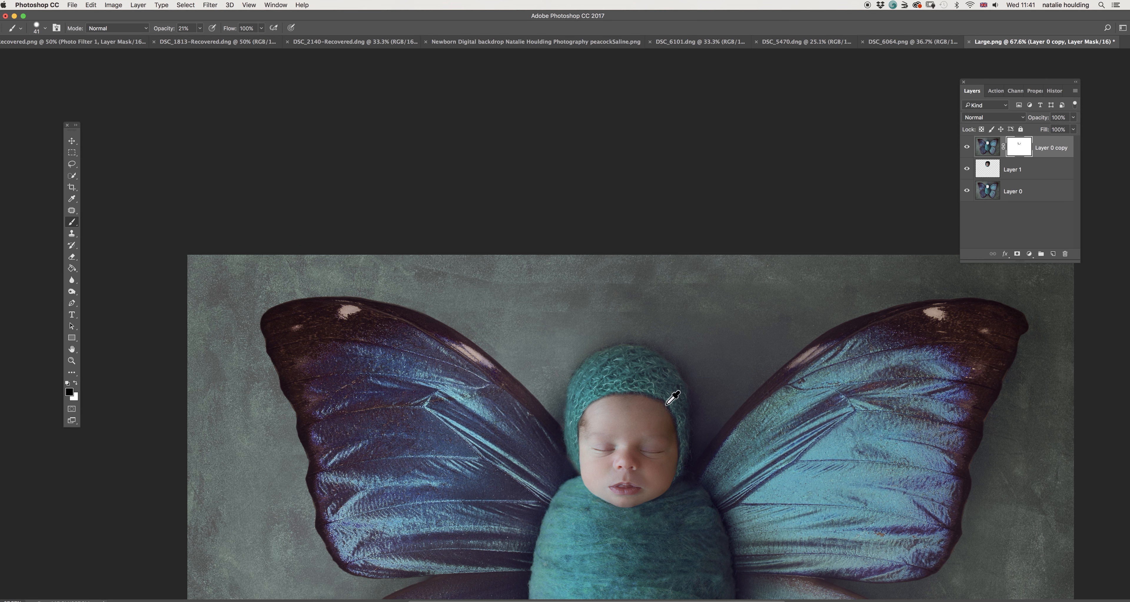
pyautogui.scroll(5, 674, 392)
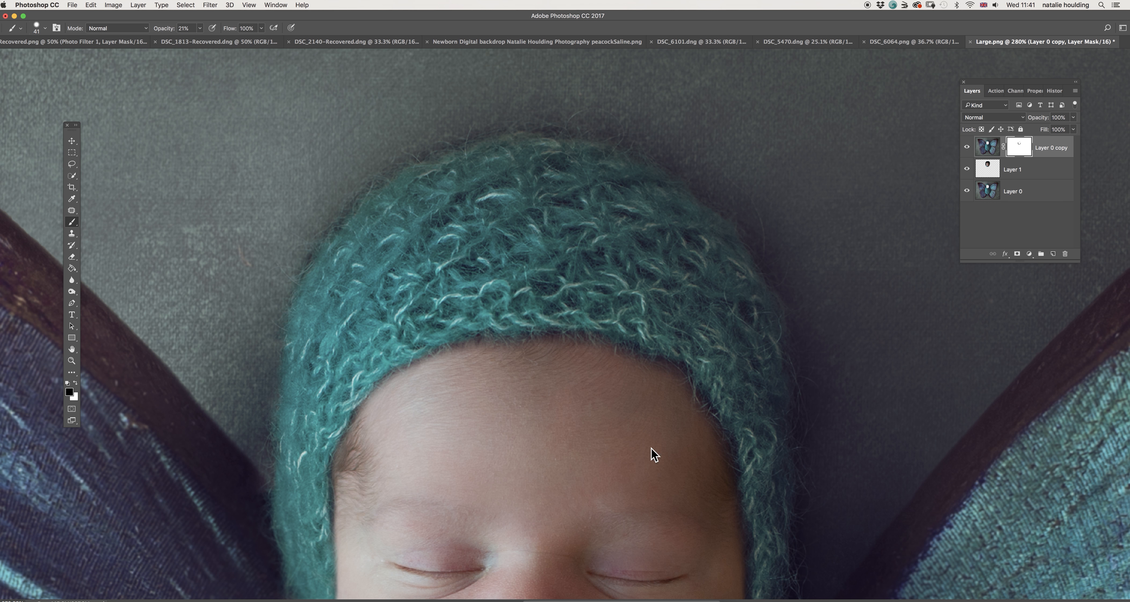
pyautogui.scroll(-6, 643, 471)
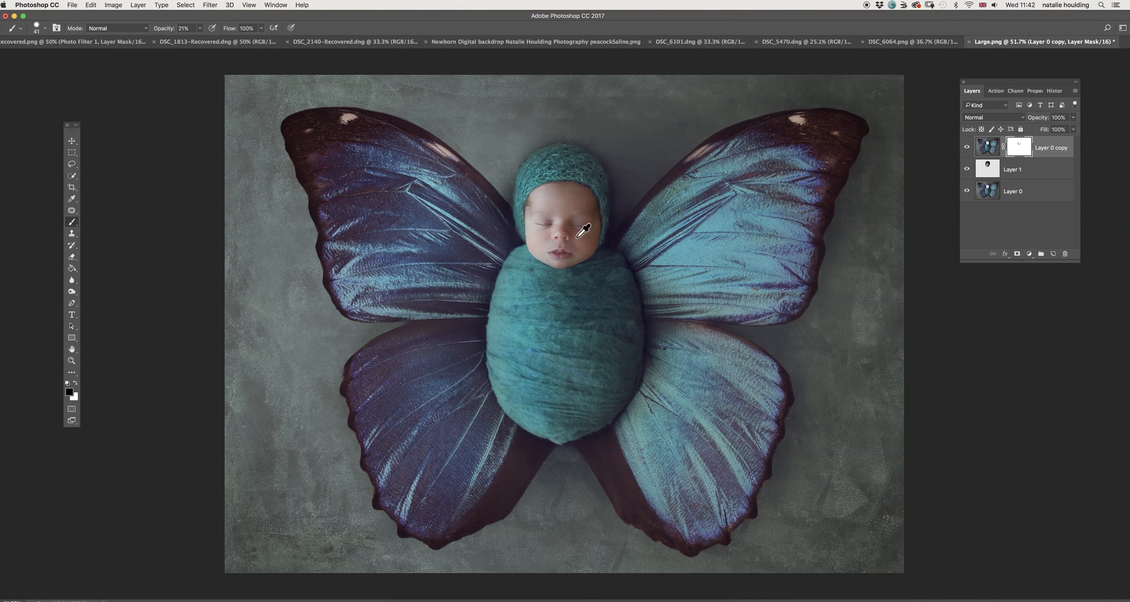
pyautogui.scroll(2, 522, 244)
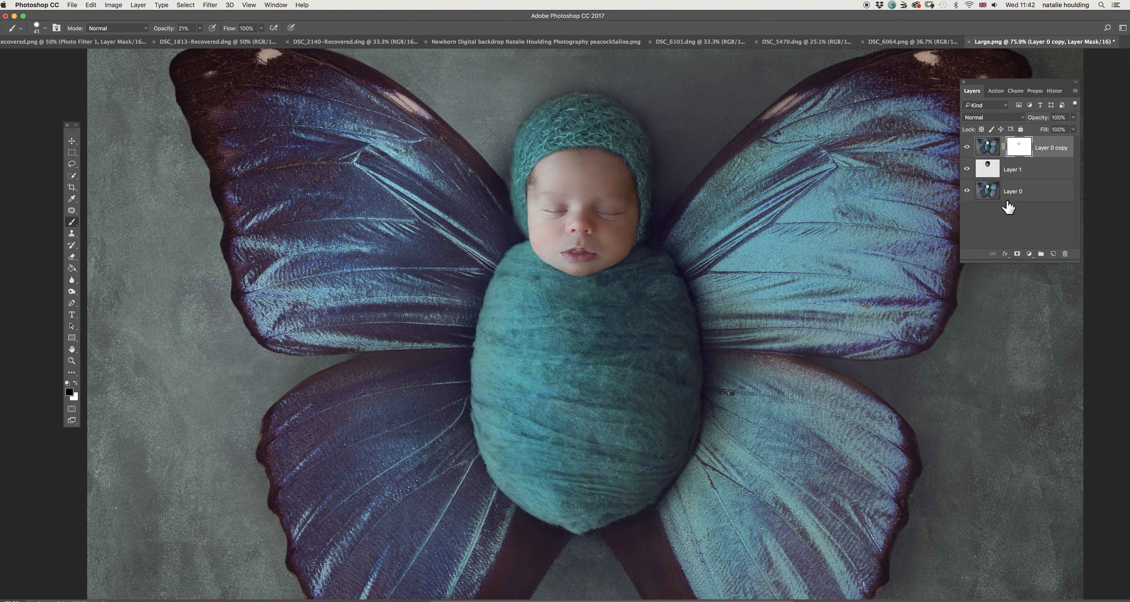
pyautogui.click(1040, 173)
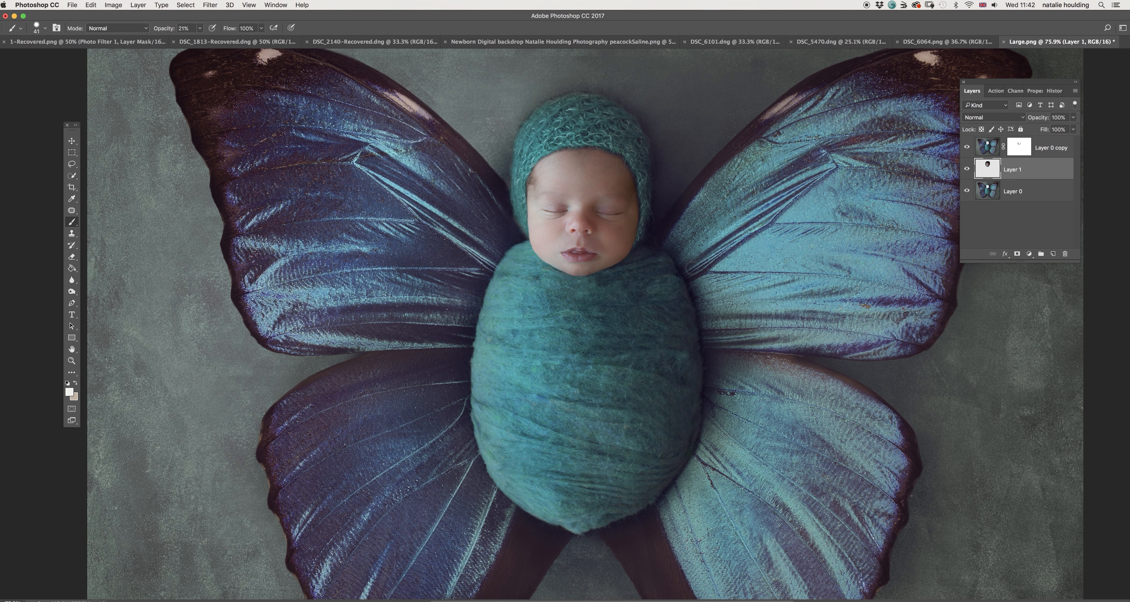
pyautogui.scroll(-3, 608, 342)
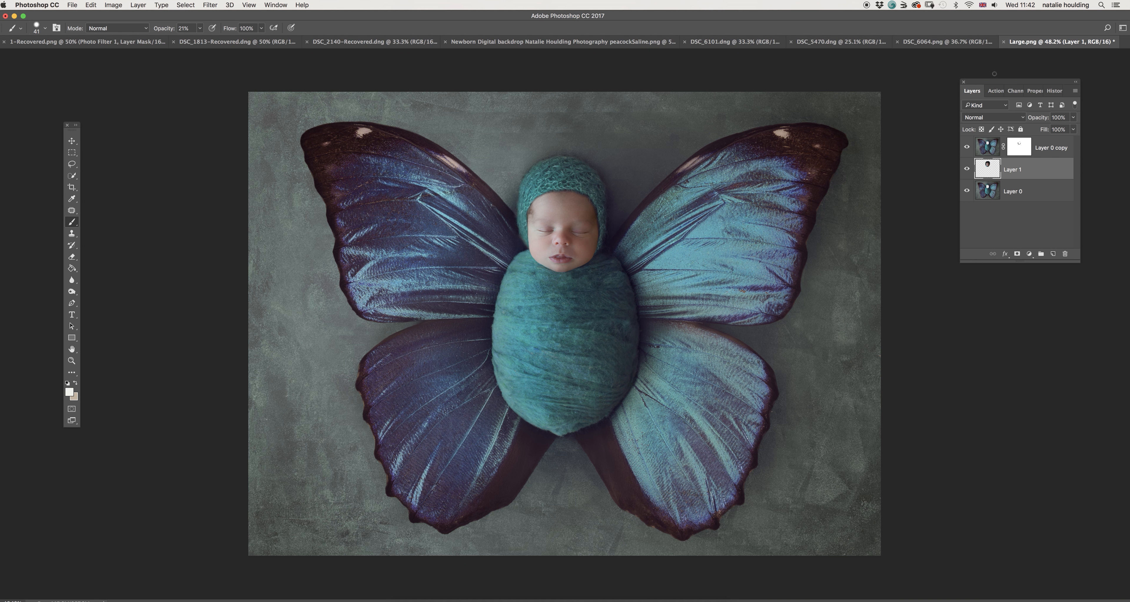
pyautogui.click(995, 91)
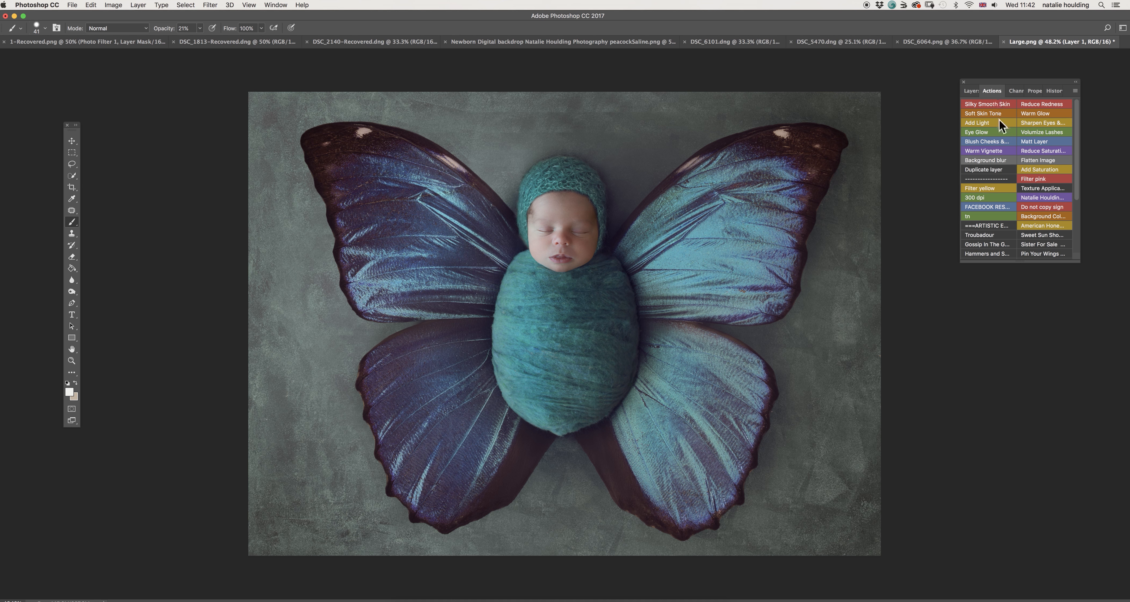
pyautogui.click(984, 188)
pyautogui.click(971, 91)
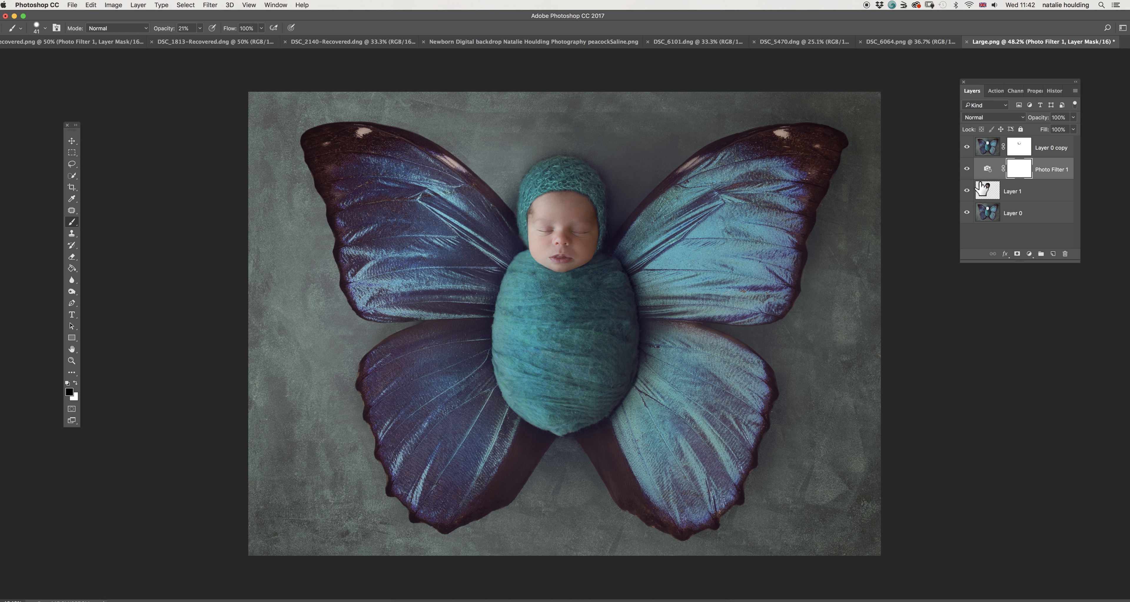
pyautogui.click(966, 170)
pyautogui.click(967, 170)
pyautogui.click(1030, 254)
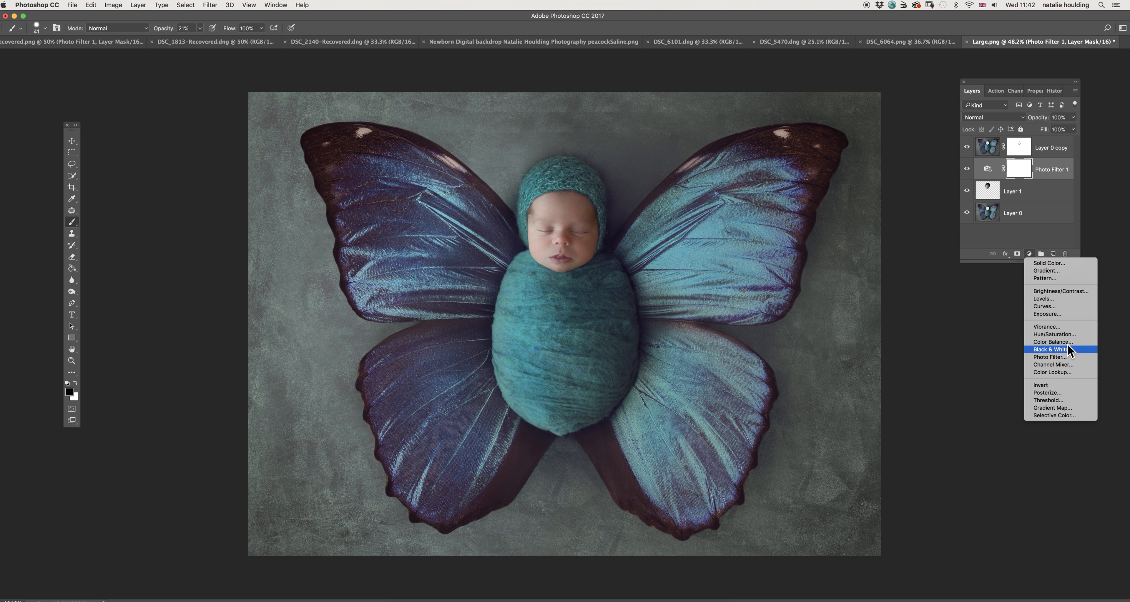
pyautogui.click(1078, 357)
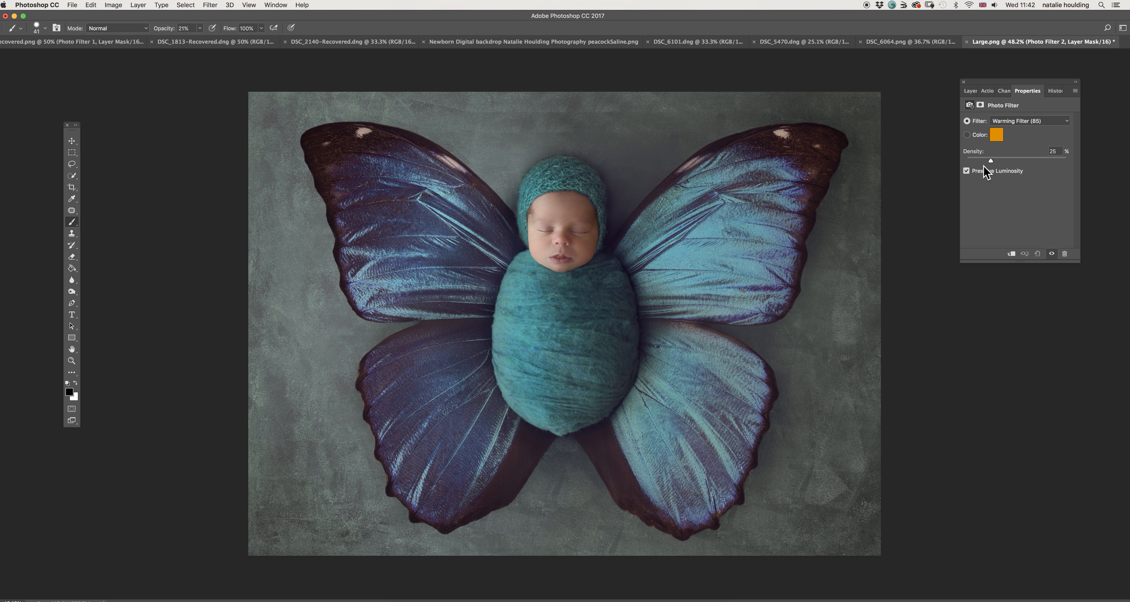
pyautogui.click(971, 91)
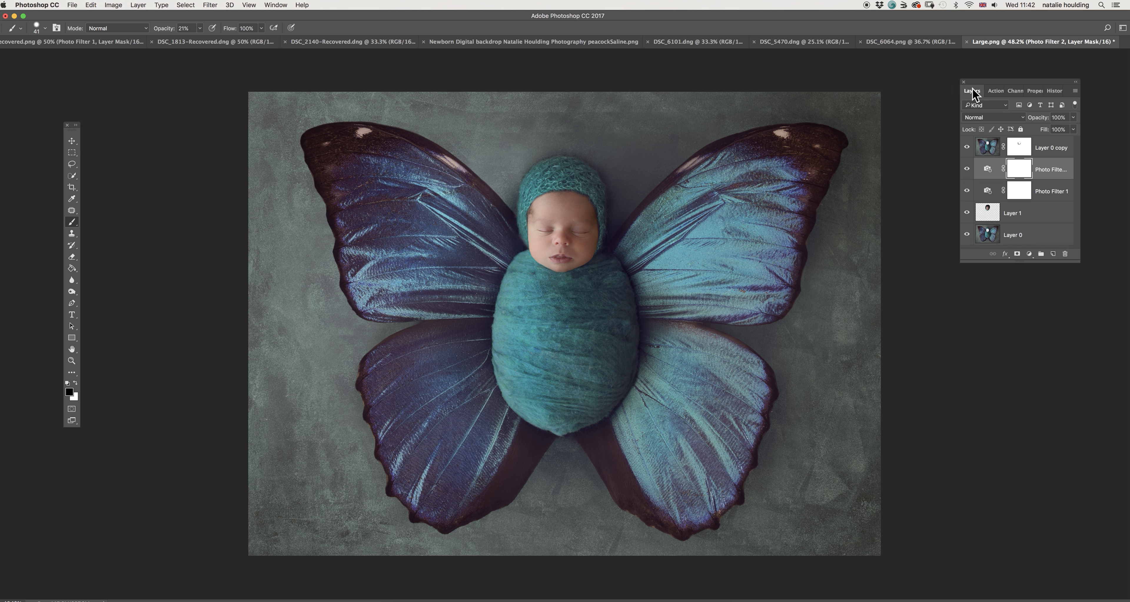
pyautogui.moveTo(1061, 175); pyautogui.dragTo(1066, 254)
# - Check the face with the Photo Filter 1 adjustment hidden and shown, and flatten the image
pyautogui.click(967, 170)
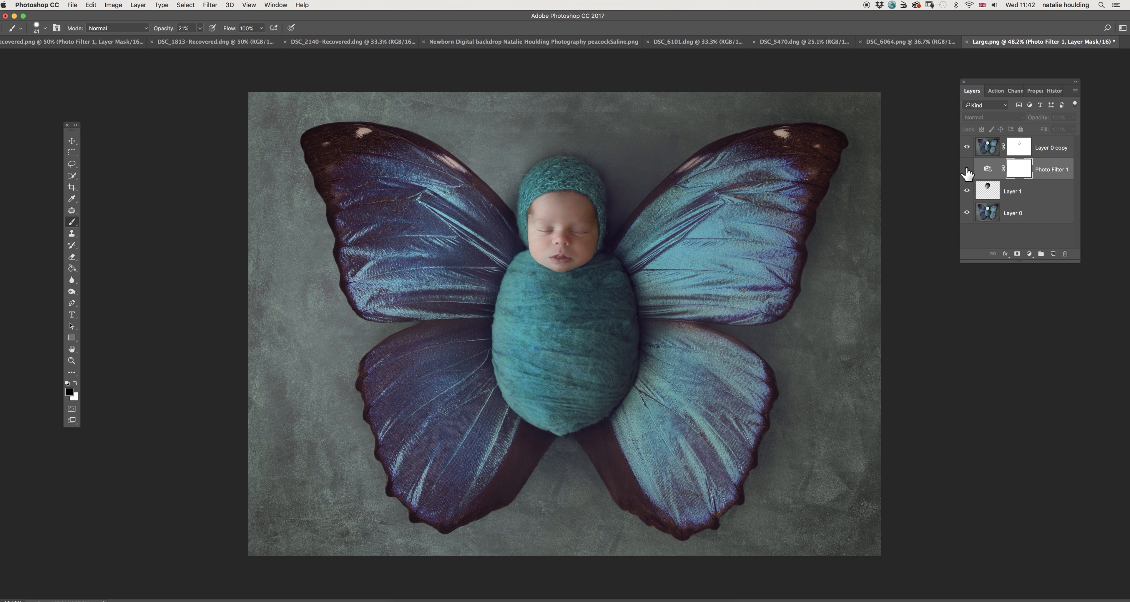
pyautogui.click(967, 170)
pyautogui.click(967, 169)
pyautogui.click(967, 170)
pyautogui.click(996, 91)
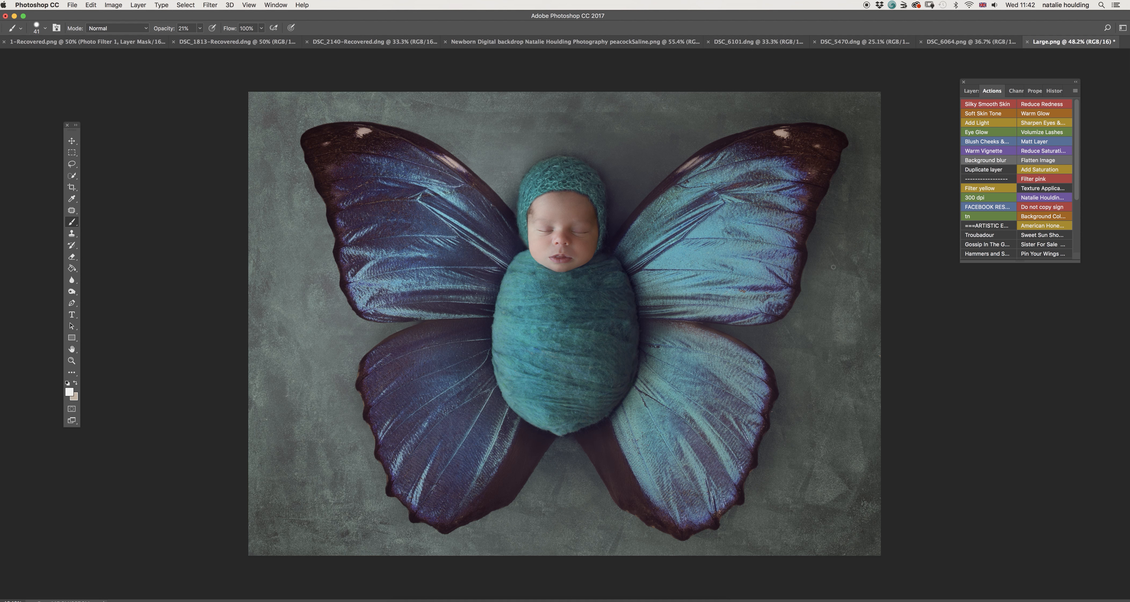
# - Run the Blush Cheeks action on the flattened image
pyautogui.scroll(5, 540, 241)
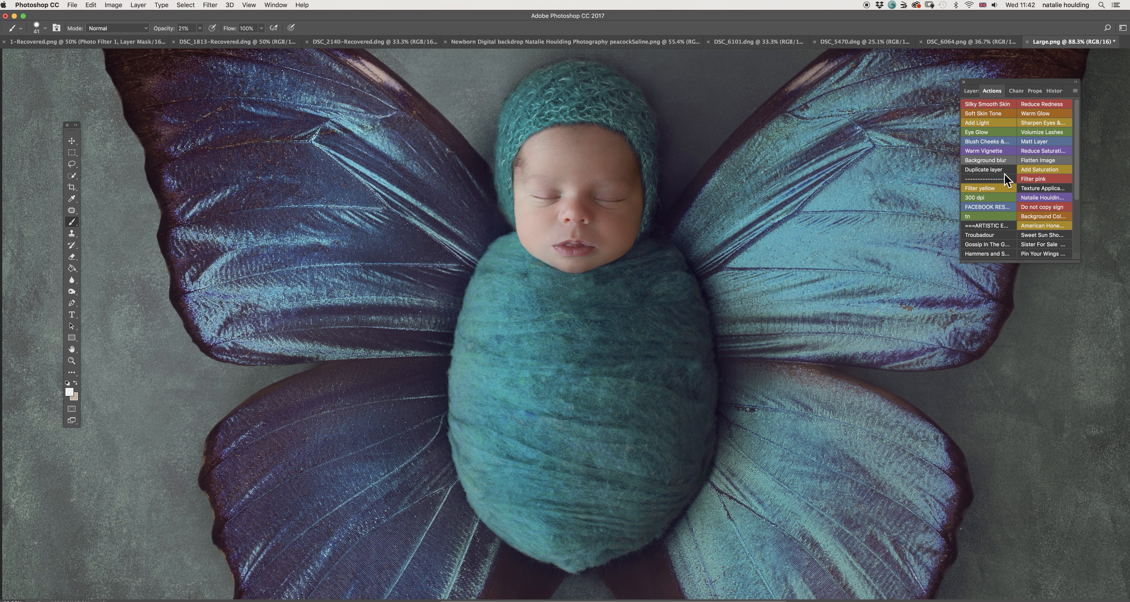
pyautogui.click(974, 142)
pyautogui.scroll(3, 583, 238)
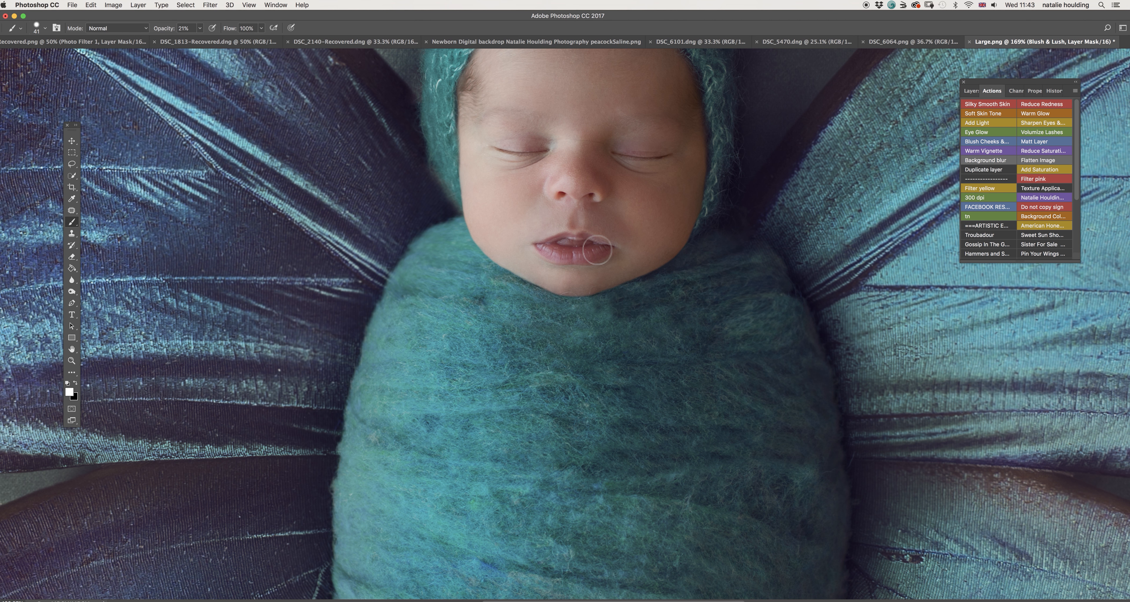
# - Enlarge the brush to 95 px and paint white on the blush layer's mask over both cheeks and the lips
pyautogui.rightClick(709, 224)
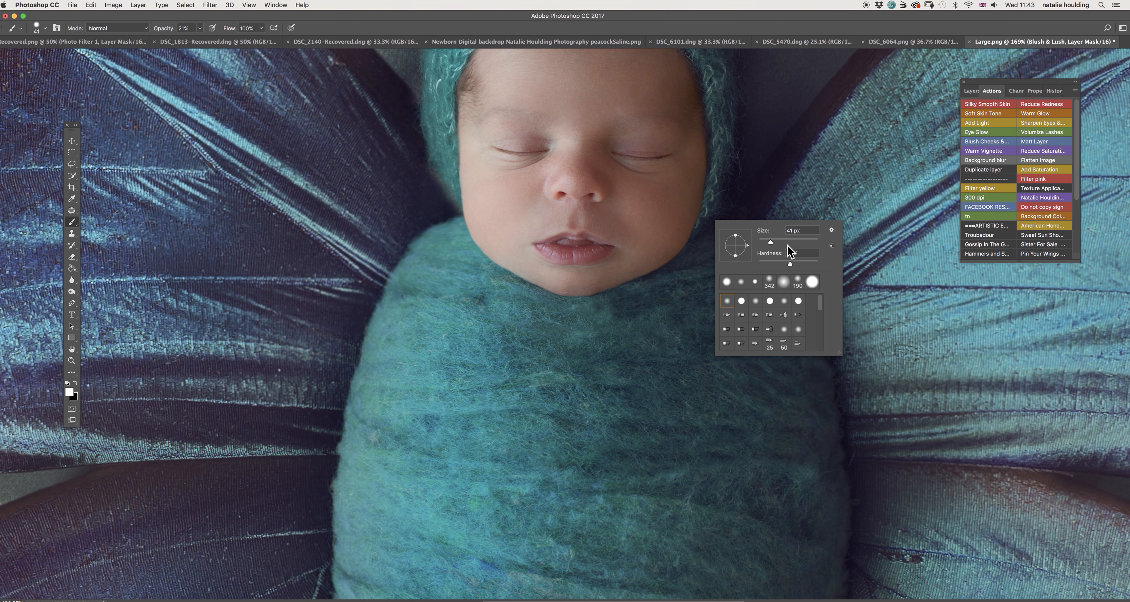
pyautogui.moveTo(501, 194)
pyautogui.mouseDown()
pyautogui.moveTo(489, 197)
pyautogui.moveTo(510, 199)
pyautogui.moveTo(474, 194)
pyautogui.moveTo(497, 209)
pyautogui.moveTo(492, 202)
pyautogui.mouseUp()
pyautogui.moveTo(664, 192)
pyautogui.mouseDown()
pyautogui.moveTo(679, 234)
pyautogui.moveTo(678, 192)
pyautogui.moveTo(640, 194)
pyautogui.mouseUp()
pyautogui.moveTo(507, 197)
pyautogui.mouseDown()
pyautogui.moveTo(467, 195)
pyautogui.moveTo(503, 206)
pyautogui.moveTo(481, 206)
pyautogui.moveTo(469, 183)
pyautogui.moveTo(491, 184)
pyautogui.moveTo(505, 190)
pyautogui.moveTo(503, 207)
pyautogui.moveTo(464, 192)
pyautogui.moveTo(488, 193)
pyautogui.mouseUp()
pyautogui.moveTo(694, 203); pyautogui.dragTo(633, 205)
pyautogui.moveTo(505, 199); pyautogui.dragTo(485, 195)
pyautogui.moveTo(543, 238)
pyautogui.mouseDown()
pyautogui.moveTo(564, 258)
pyautogui.moveTo(597, 251)
pyautogui.moveTo(578, 236)
pyautogui.mouseUp()
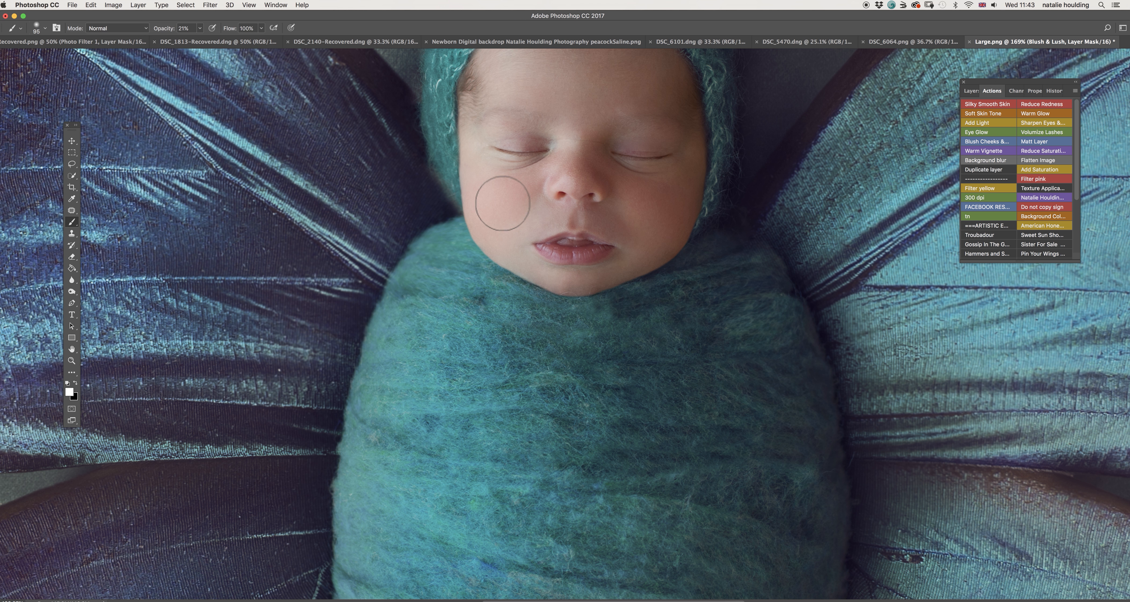
# - Compare the whole image with and without the top Blush & Lush layer
pyautogui.scroll(-3, 705, 277)
pyautogui.scroll(-3, 704, 279)
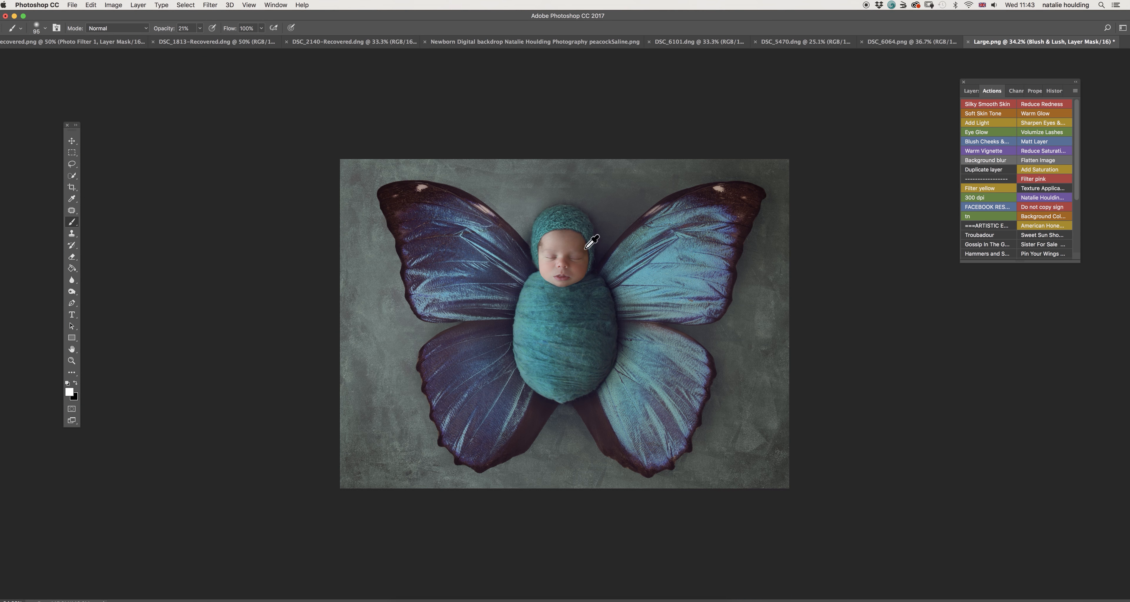
pyautogui.scroll(3, 592, 241)
pyautogui.click(973, 90)
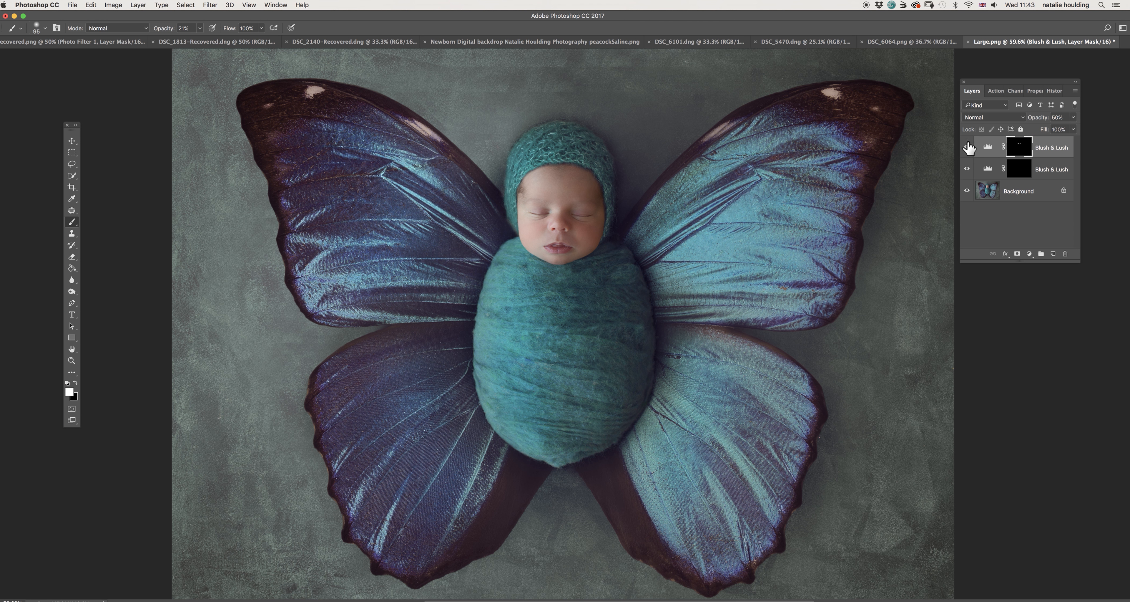
pyautogui.click(967, 147)
pyautogui.click(966, 148)
pyautogui.click(967, 147)
pyautogui.click(967, 148)
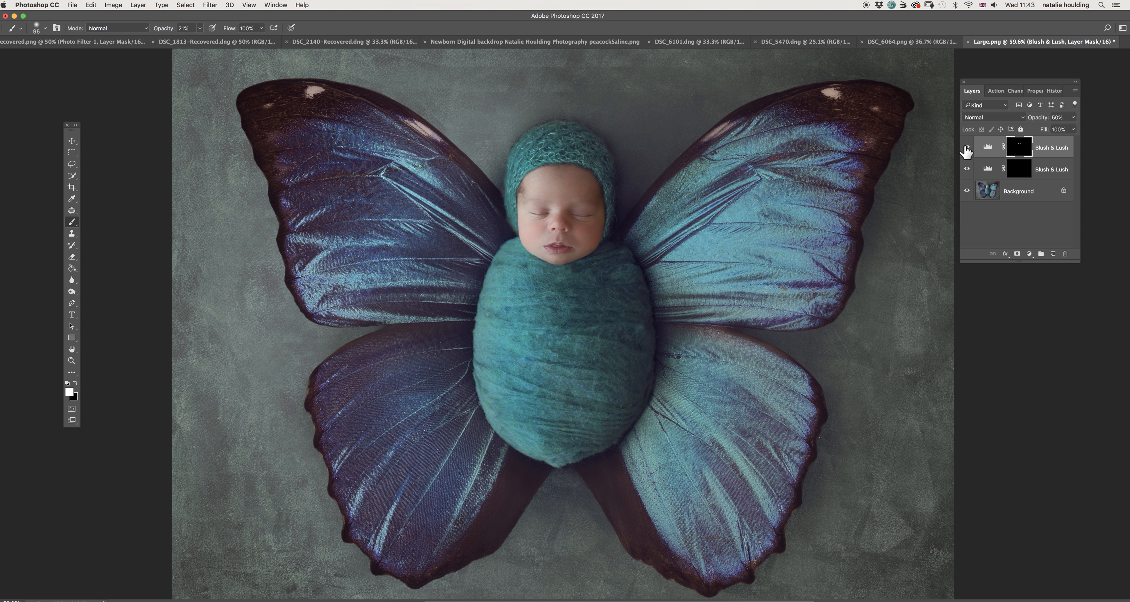
# - Flatten the blush layers into the background and run the Matt Layer action
pyautogui.click(995, 91)
pyautogui.click(1050, 159)
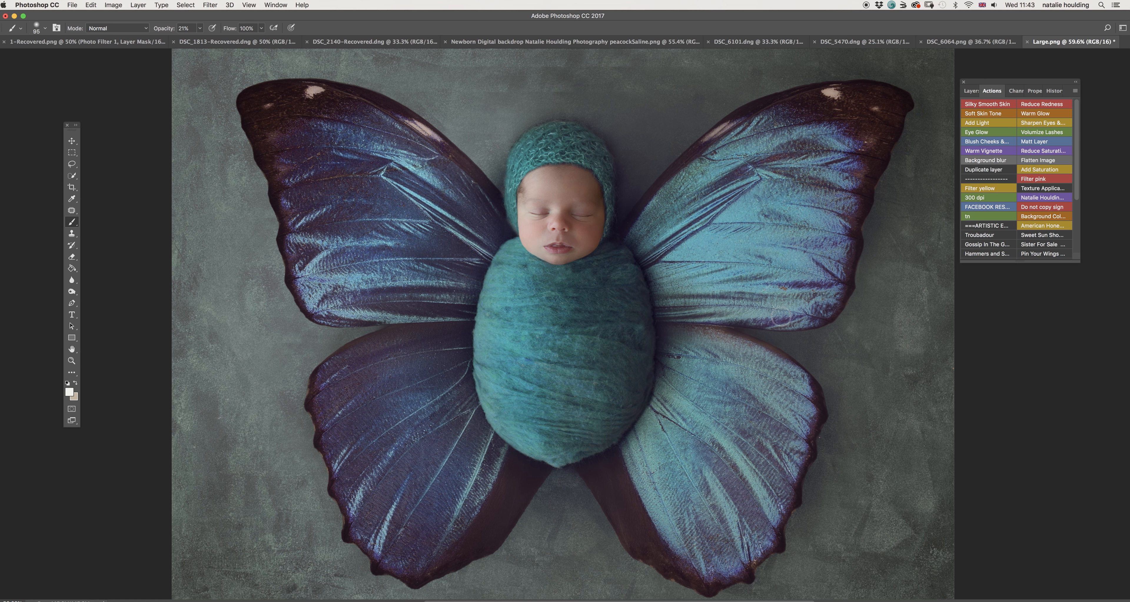
pyautogui.click(1035, 142)
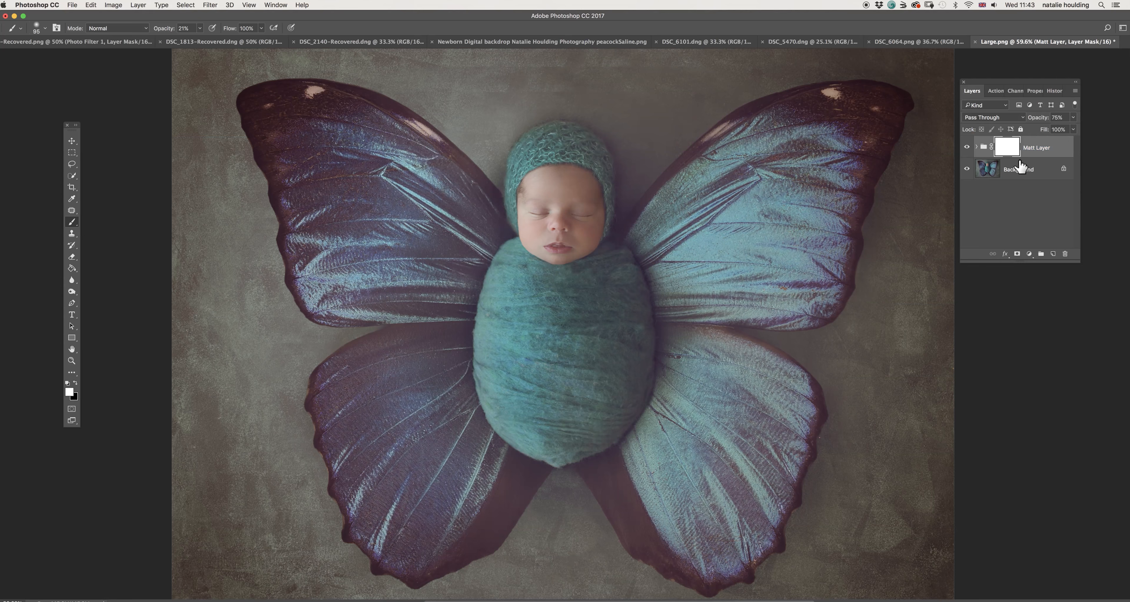
# - Expand the Matt Layer group and examine its warmth, contrast and tone layers and their effect on the image
pyautogui.click(982, 147)
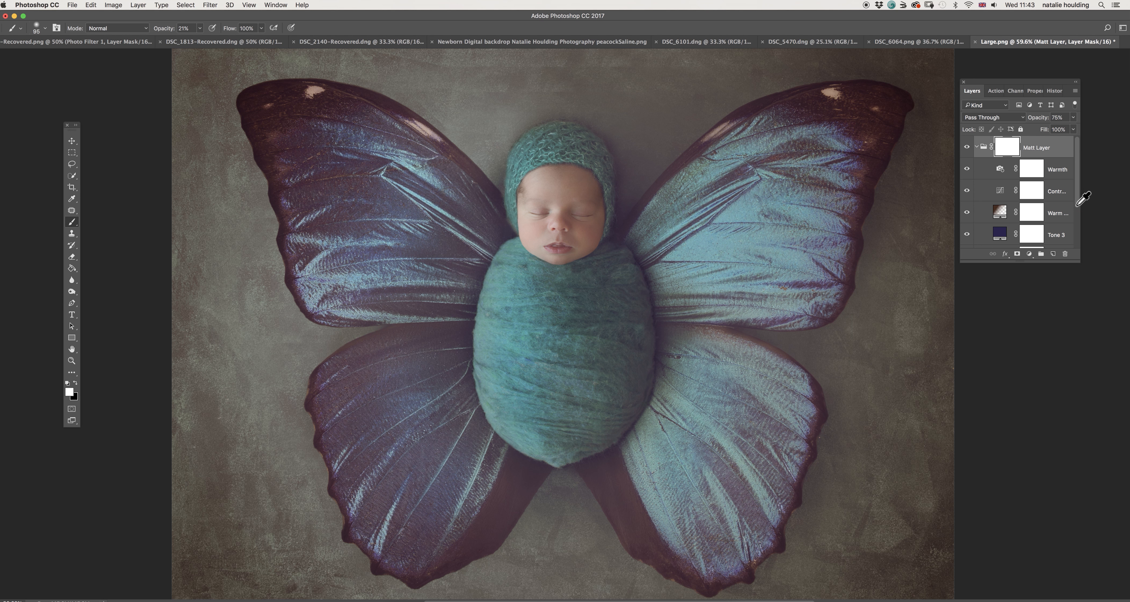
pyautogui.press('super+plus')
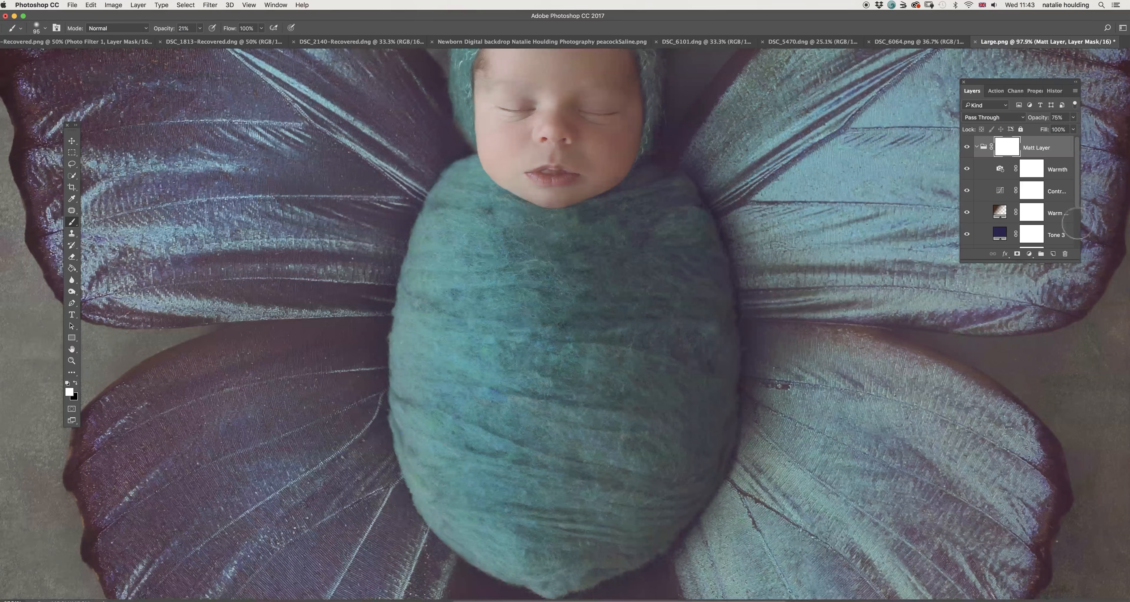
pyautogui.scroll(-3, 1017, 191)
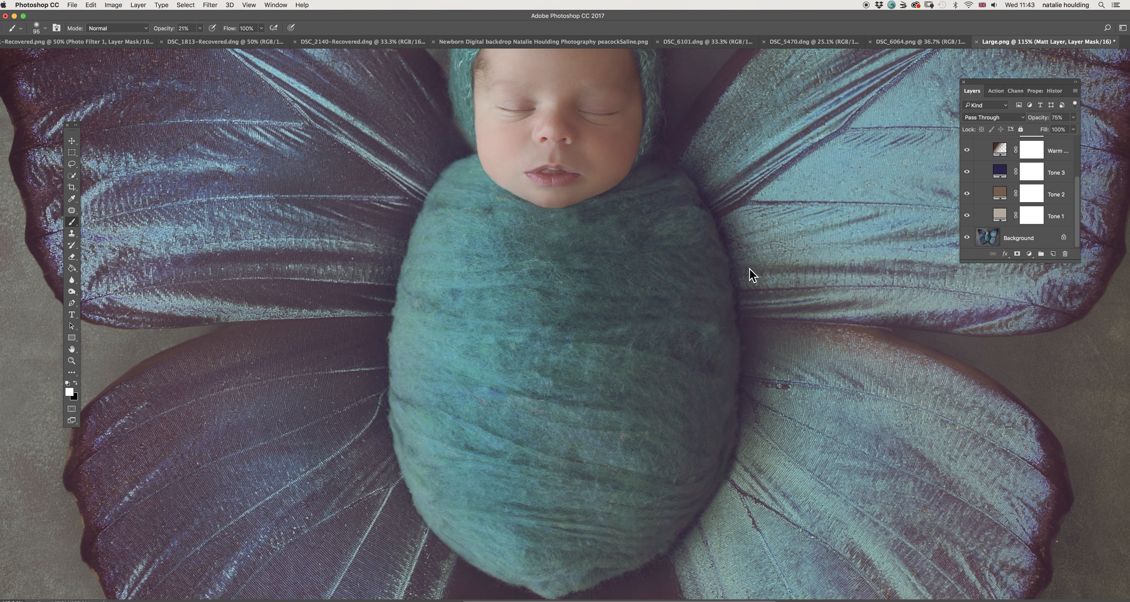
pyautogui.scroll(3, 1001, 220)
pyautogui.moveTo(1077, 201); pyautogui.dragTo(1077, 233)
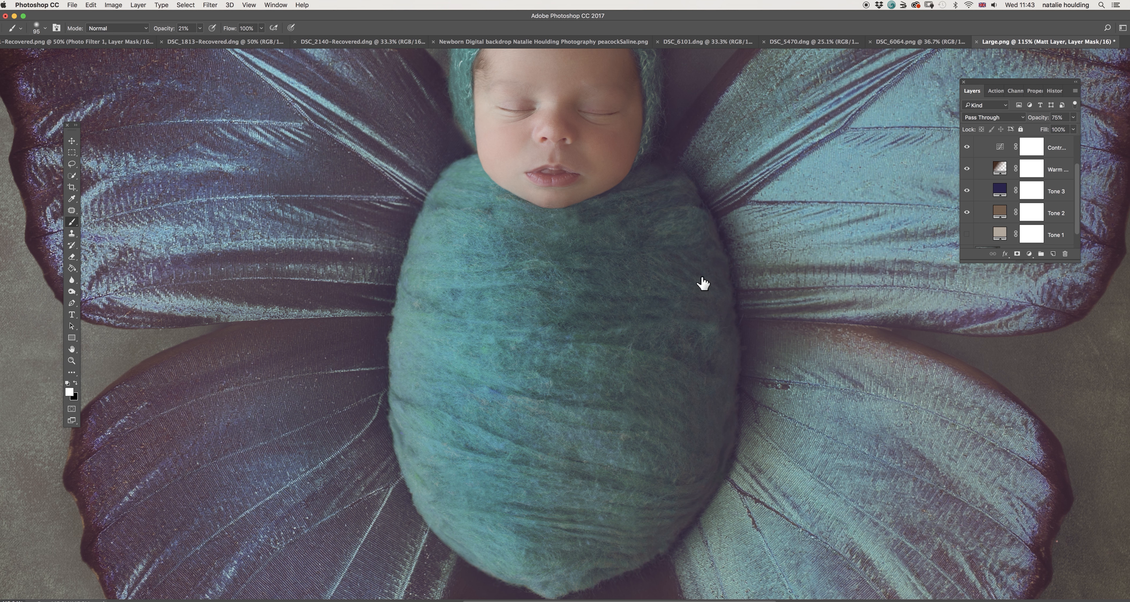
pyautogui.scroll(-3, 646, 312)
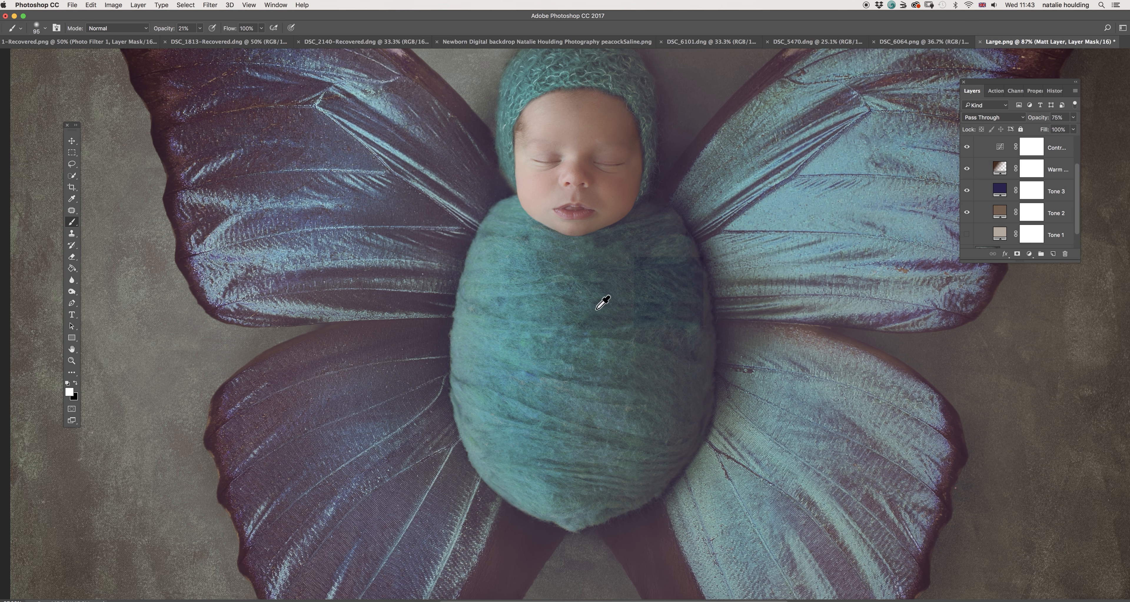
pyautogui.scroll(-3, 549, 279)
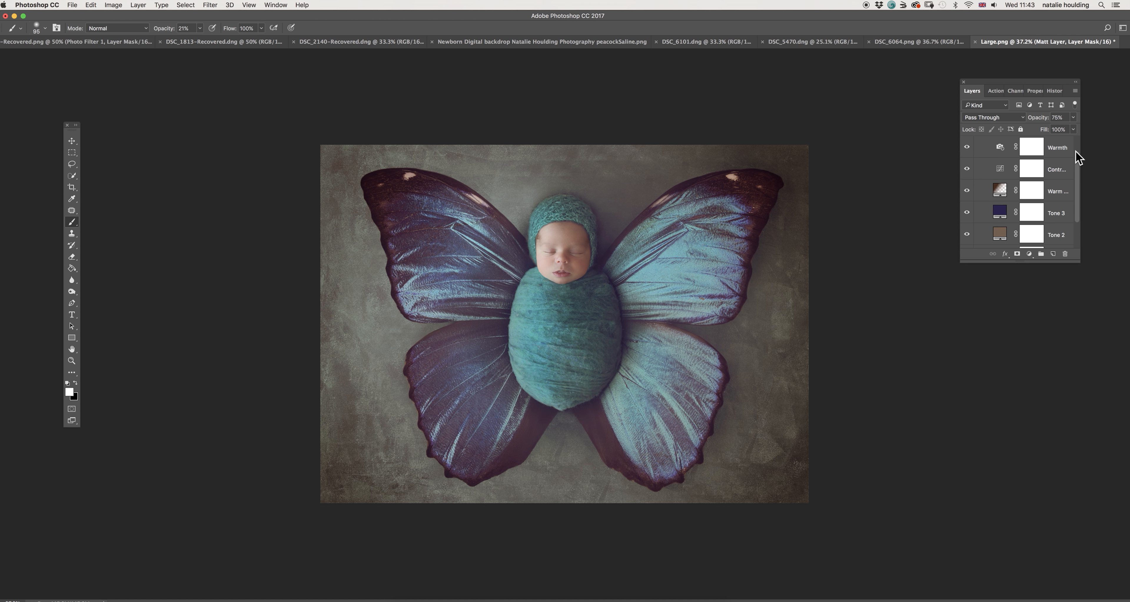
pyautogui.scroll(3, 1080, 156)
# - Set the Matt Layer group's opacity to 40% and compare the image with and without the group
pyautogui.click(977, 147)
pyautogui.click(1074, 118)
pyautogui.click(1049, 130)
pyautogui.click(967, 148)
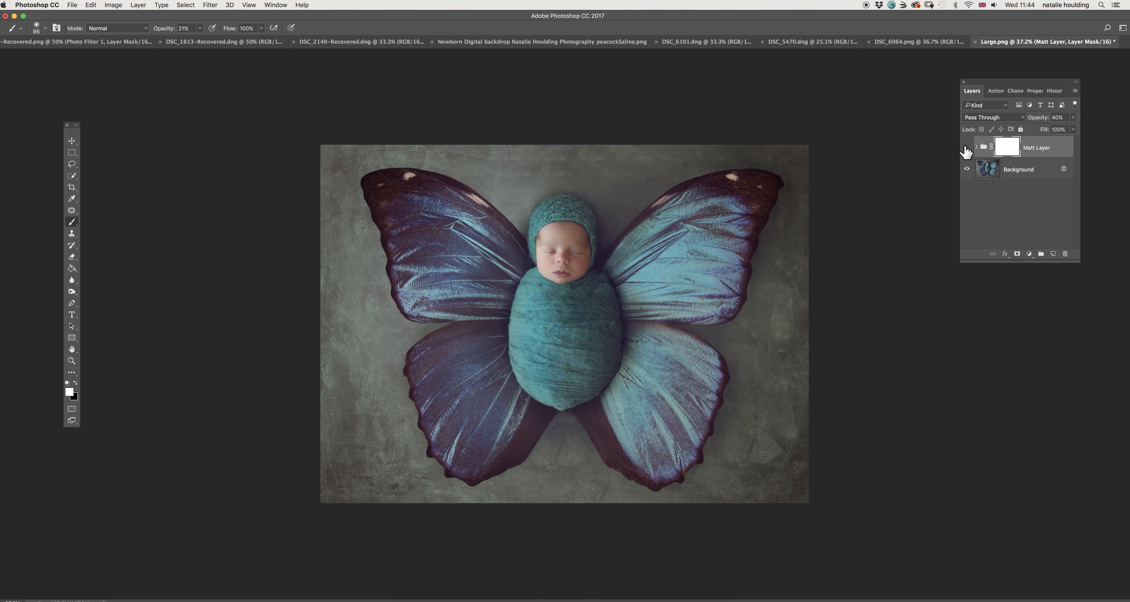
pyautogui.click(966, 147)
pyautogui.click(966, 148)
pyautogui.click(967, 147)
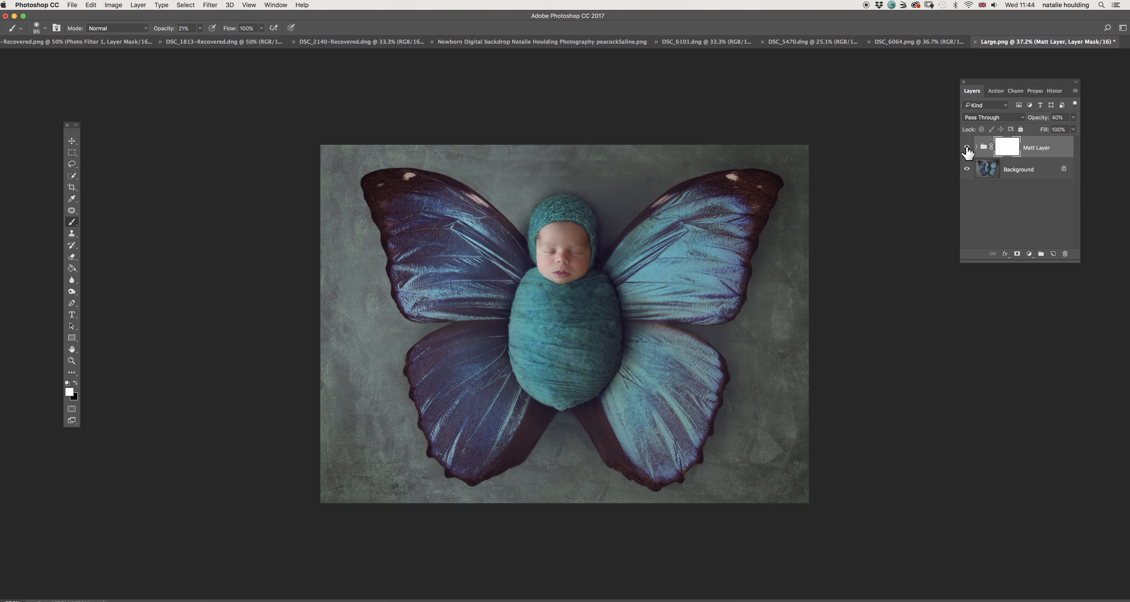
# - Run the Filter yellow action on the matt-toned image and flatten all layers
pyautogui.click(991, 90)
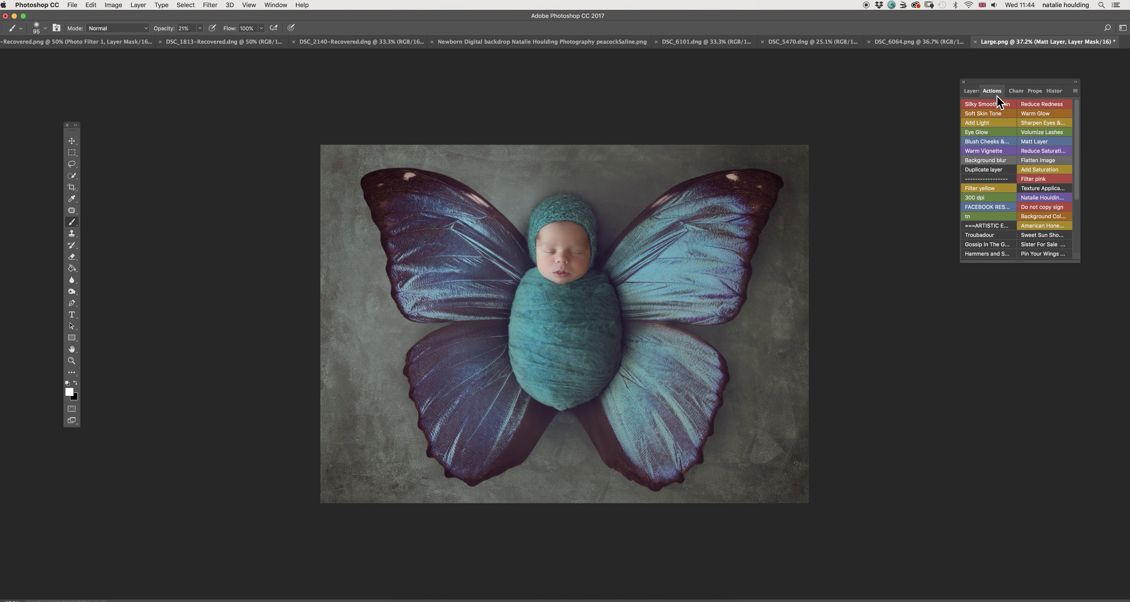
pyautogui.click(977, 188)
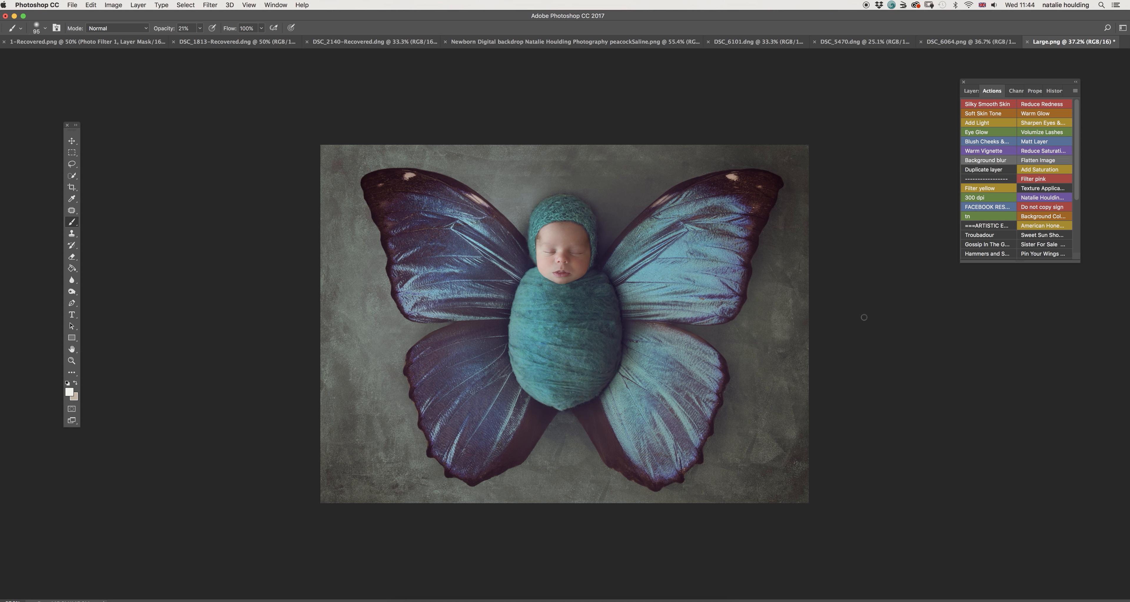
# - Add a Hue/Saturation adjustment layer above the background
pyautogui.click(970, 91)
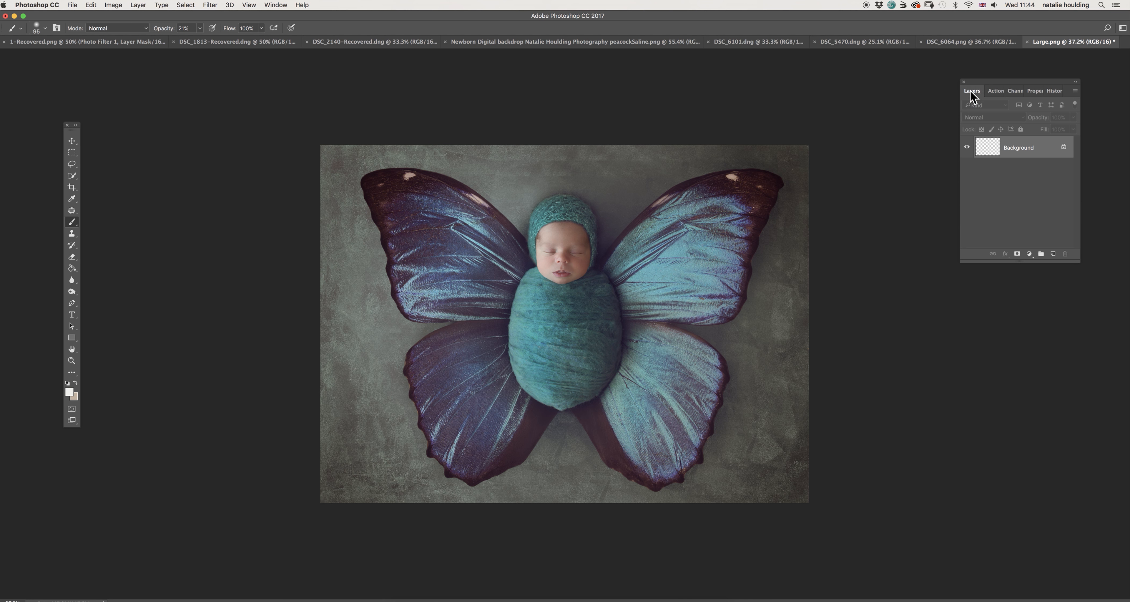
pyautogui.click(1030, 254)
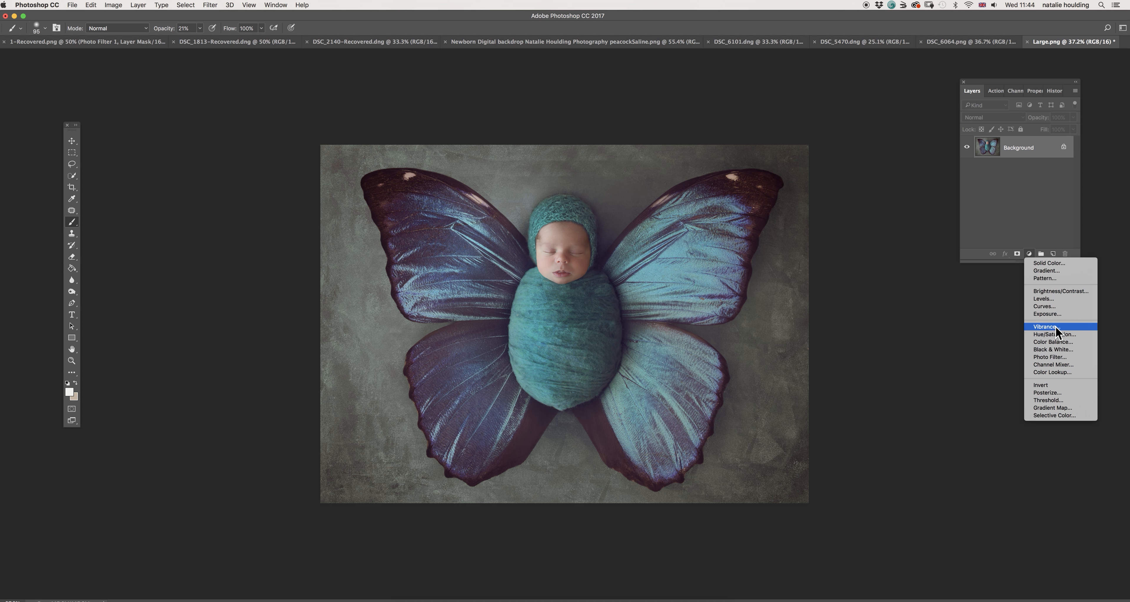
pyautogui.click(1058, 334)
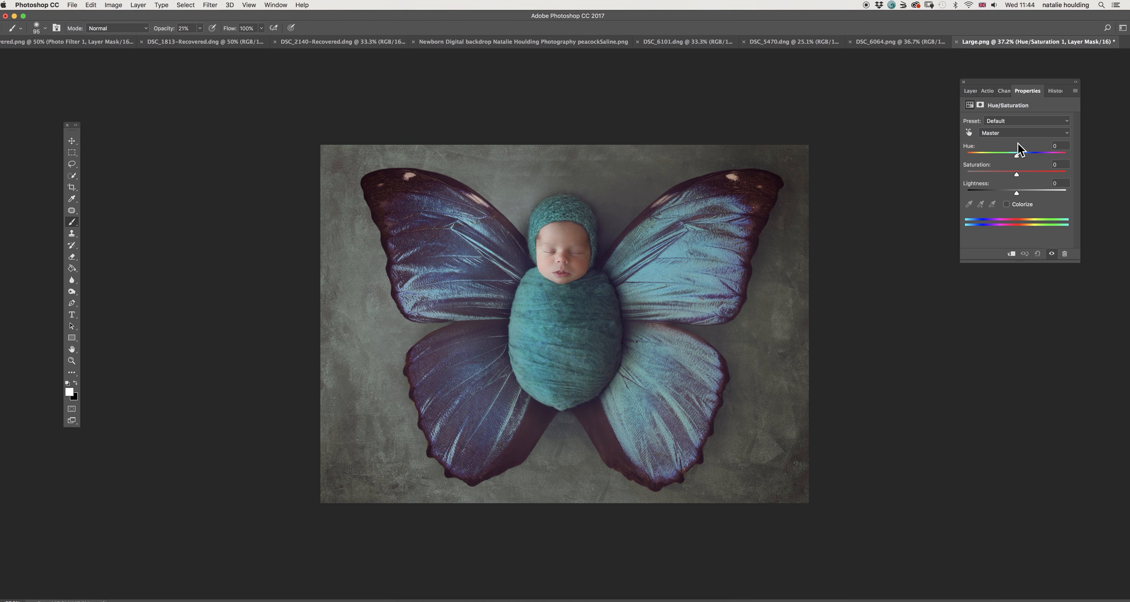
# - Set the hue of the Greens range to +25 in the Hue/Saturation adjustment
pyautogui.click(1015, 132)
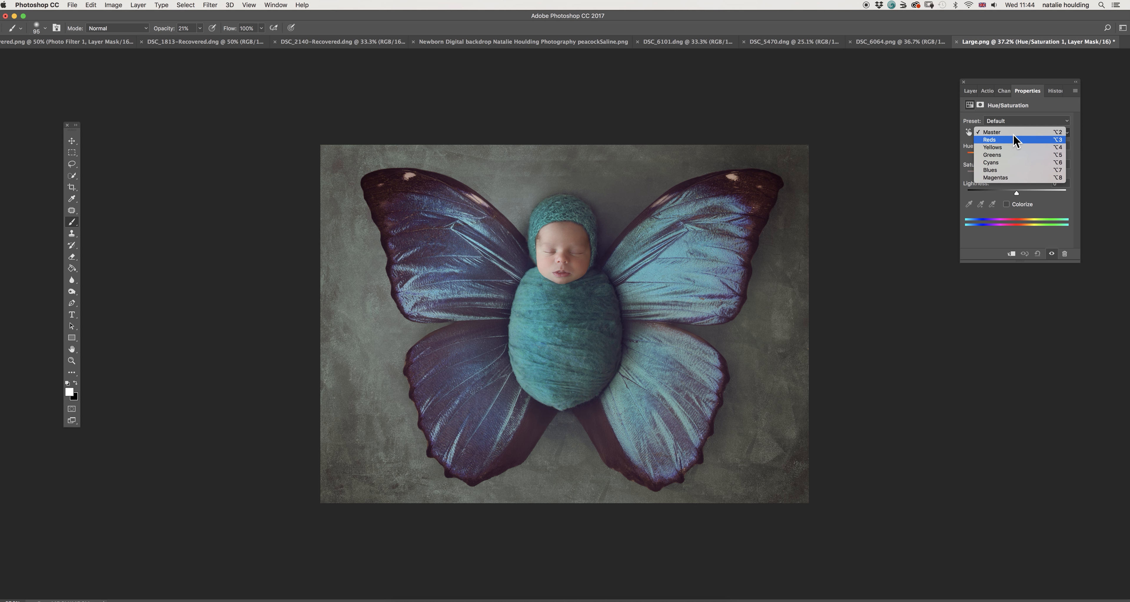
pyautogui.click(1011, 155)
pyautogui.moveTo(1016, 152)
pyautogui.mouseDown()
pyautogui.moveTo(1002, 159)
pyautogui.moveTo(1031, 161)
pyautogui.mouseUp()
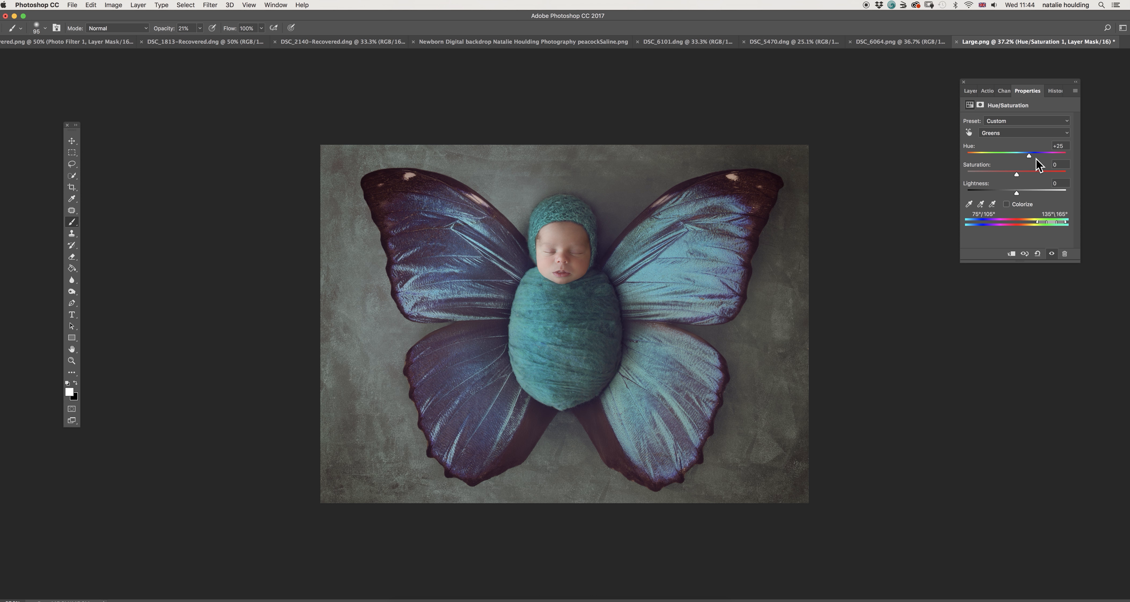
# - Reopen the Hue/Saturation adjustment's settings, try a slight negative shift of the Master hue, and undo it
pyautogui.click(971, 90)
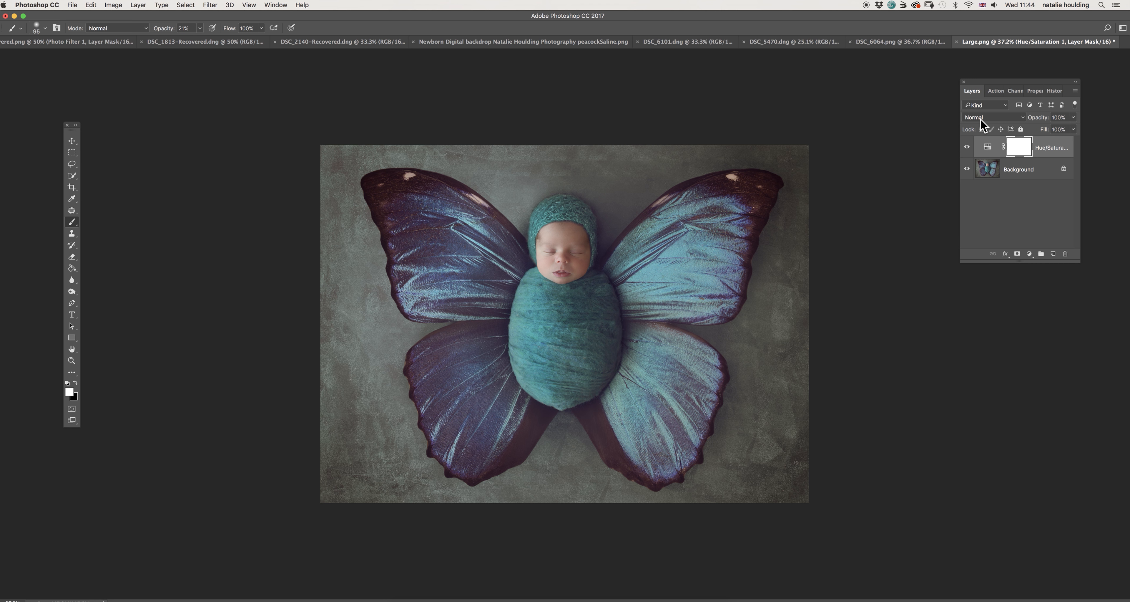
pyautogui.doubleClick(988, 148)
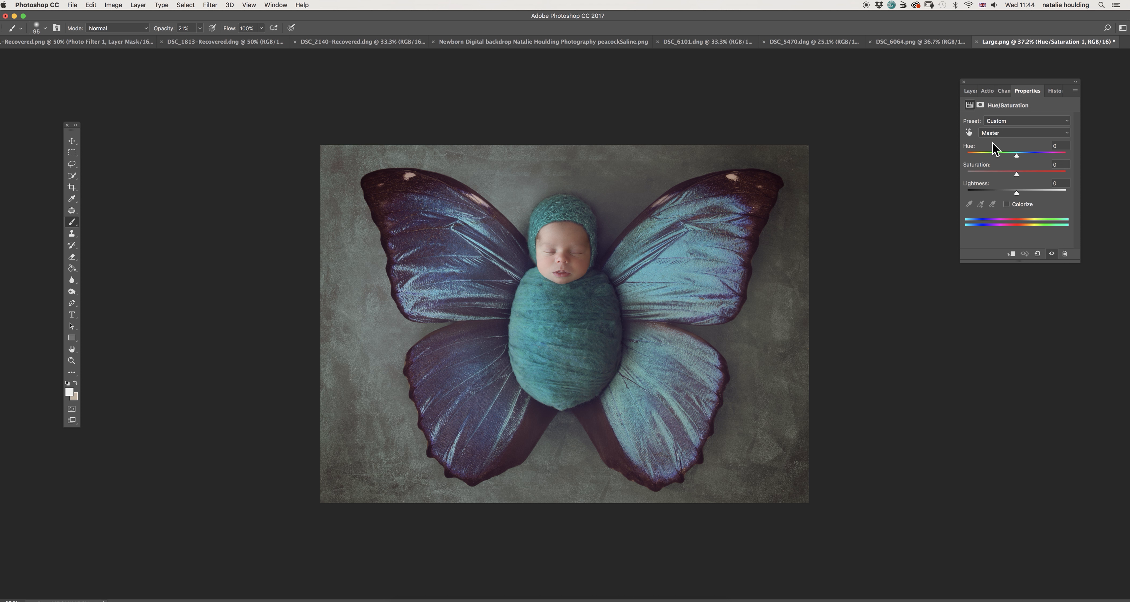
pyautogui.moveTo(1018, 159)
pyautogui.mouseDown()
pyautogui.moveTo(1035, 159)
pyautogui.moveTo(1012, 157)
pyautogui.mouseUp()
pyautogui.press('super+z')
# - Try a hue of +15 on the Blues range and undo the change
pyautogui.click(1015, 133)
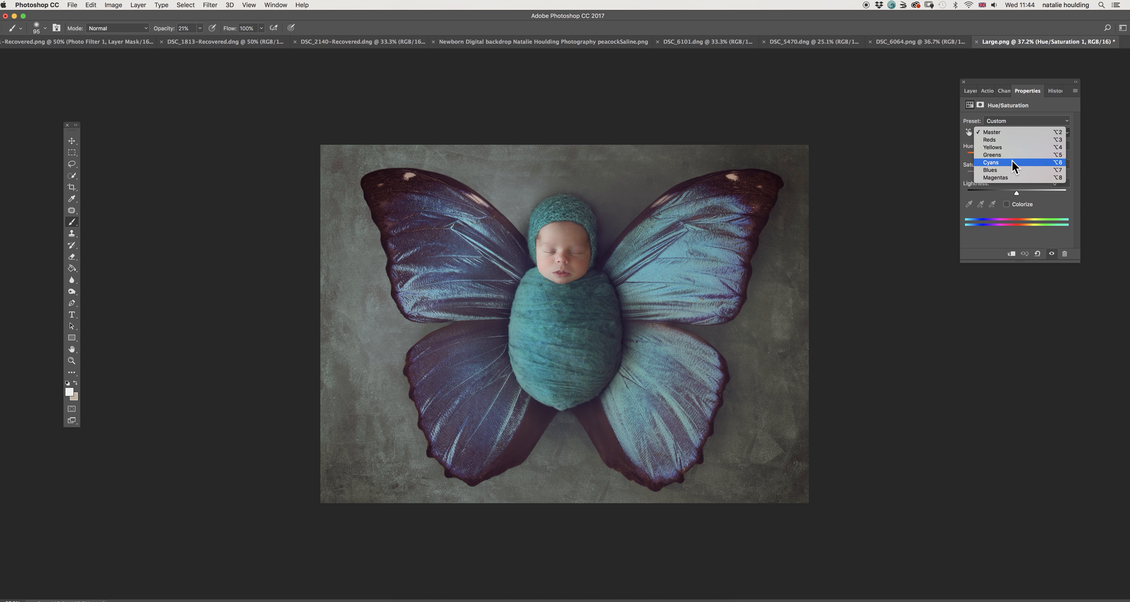
pyautogui.click(1013, 170)
pyautogui.moveTo(1018, 159)
pyautogui.mouseDown()
pyautogui.moveTo(1032, 158)
pyautogui.moveTo(1000, 159)
pyautogui.moveTo(1024, 159)
pyautogui.mouseUp()
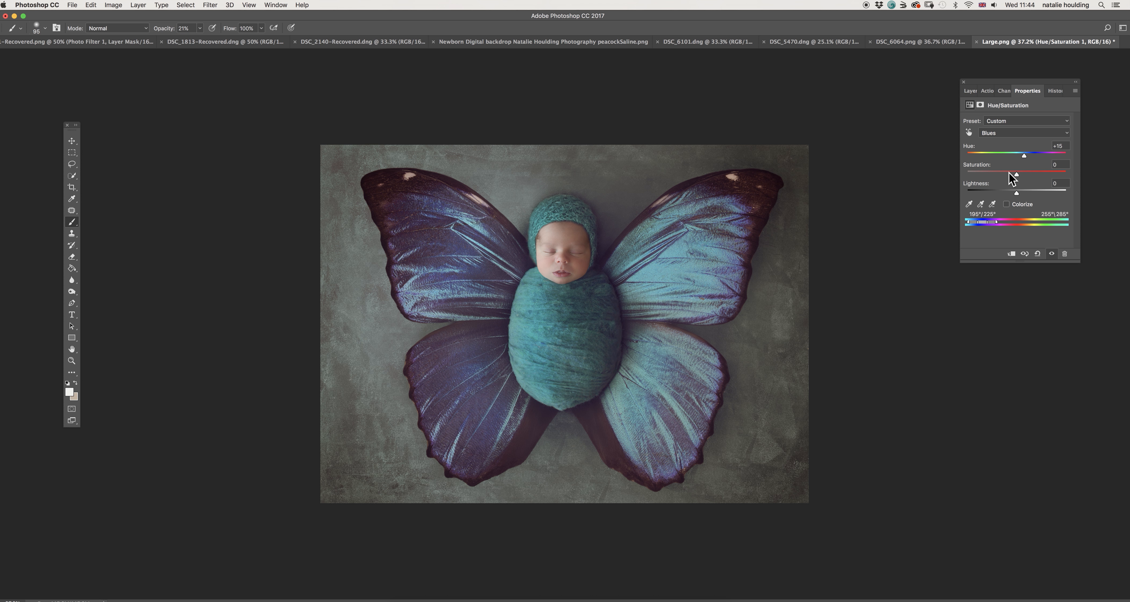
pyautogui.press('super+z')
# - Extend the Cyans range by sampling from the upper butterfly wing to the wrap, and shift its hue slightly towards blue
pyautogui.click(1009, 131)
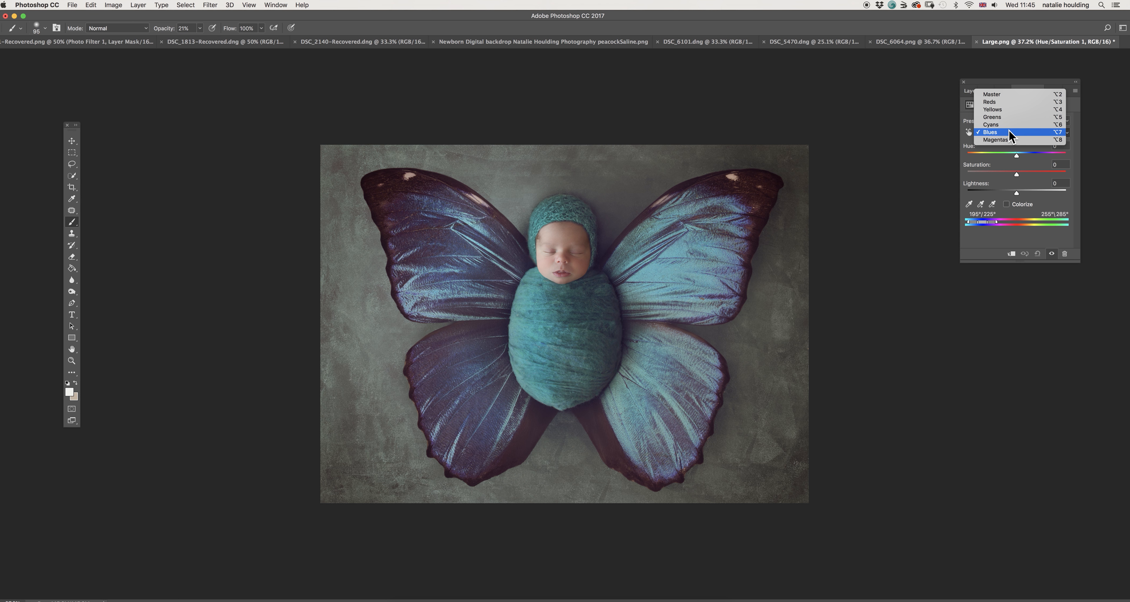
pyautogui.click(1012, 124)
pyautogui.click(981, 204)
pyautogui.moveTo(694, 229)
pyautogui.mouseDown()
pyautogui.moveTo(648, 328)
pyautogui.moveTo(677, 395)
pyautogui.moveTo(655, 430)
pyautogui.moveTo(645, 402)
pyautogui.moveTo(661, 306)
pyautogui.moveTo(603, 292)
pyautogui.moveTo(583, 334)
pyautogui.mouseUp()
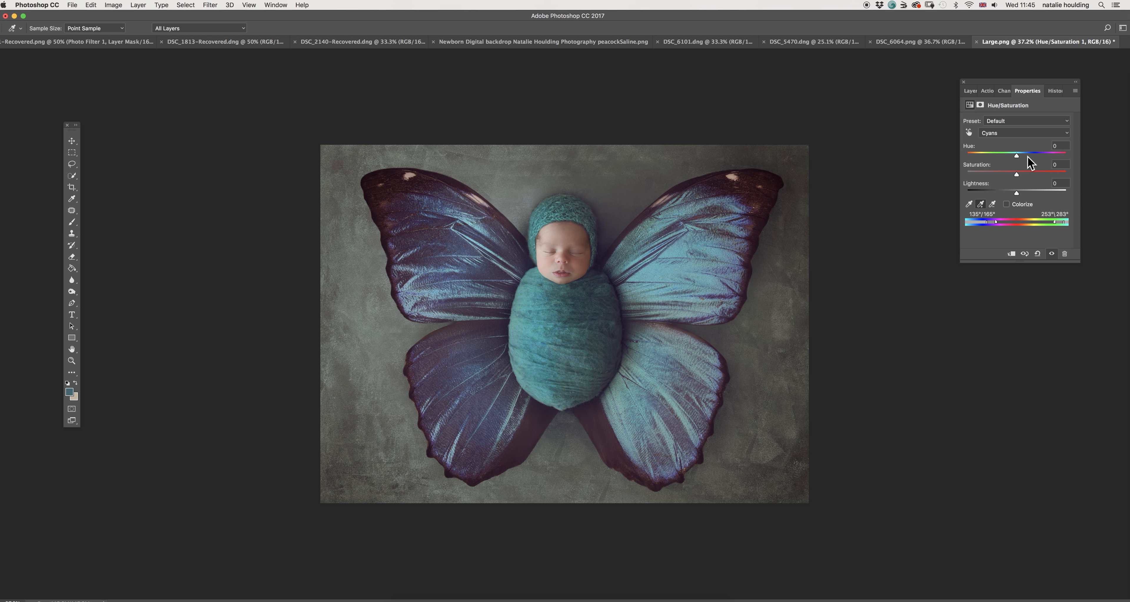
pyautogui.moveTo(1017, 155)
pyautogui.mouseDown()
pyautogui.moveTo(984, 154)
pyautogui.moveTo(1062, 156)
pyautogui.moveTo(1004, 180)
pyautogui.moveTo(1047, 160)
pyautogui.moveTo(1020, 154)
pyautogui.mouseUp()
# - Compare the image with and without the Hue/Saturation layer by repeatedly toggling its visibility
pyautogui.click(973, 92)
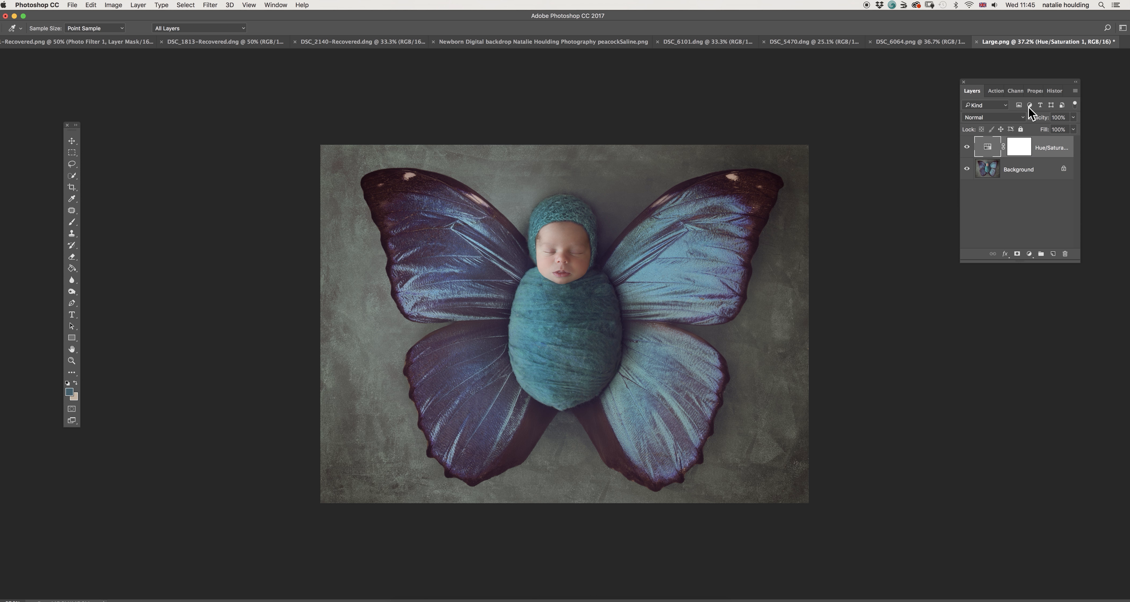
pyautogui.click(967, 147)
pyautogui.click(967, 148)
pyautogui.click(967, 147)
pyautogui.click(966, 148)
pyautogui.click(966, 148)
pyautogui.click(964, 147)
pyautogui.click(965, 148)
pyautogui.click(965, 148)
pyautogui.click(966, 148)
pyautogui.click(965, 147)
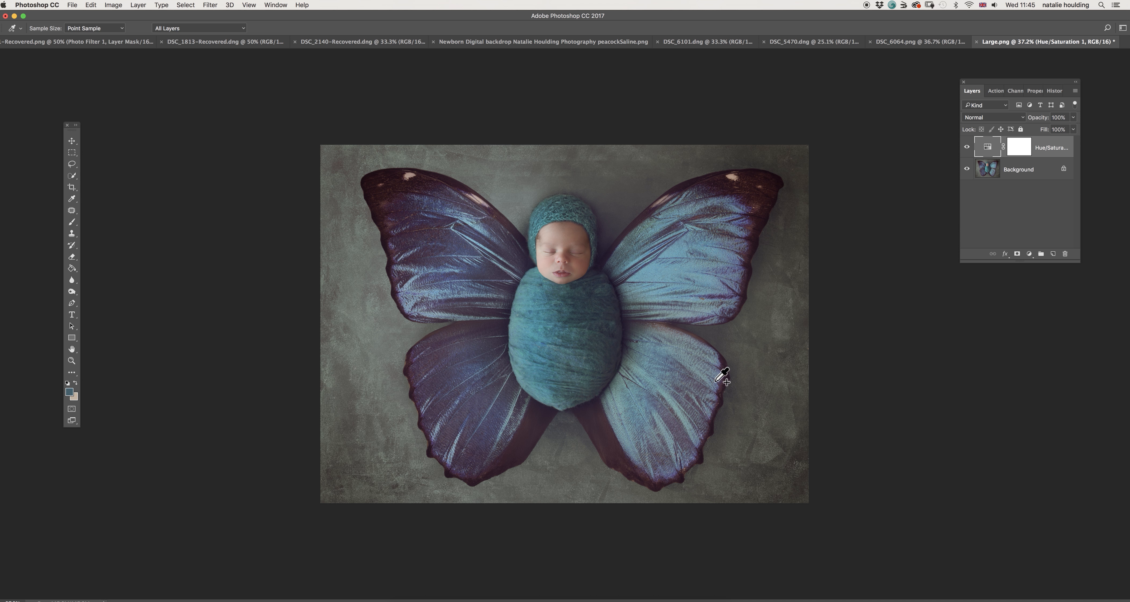